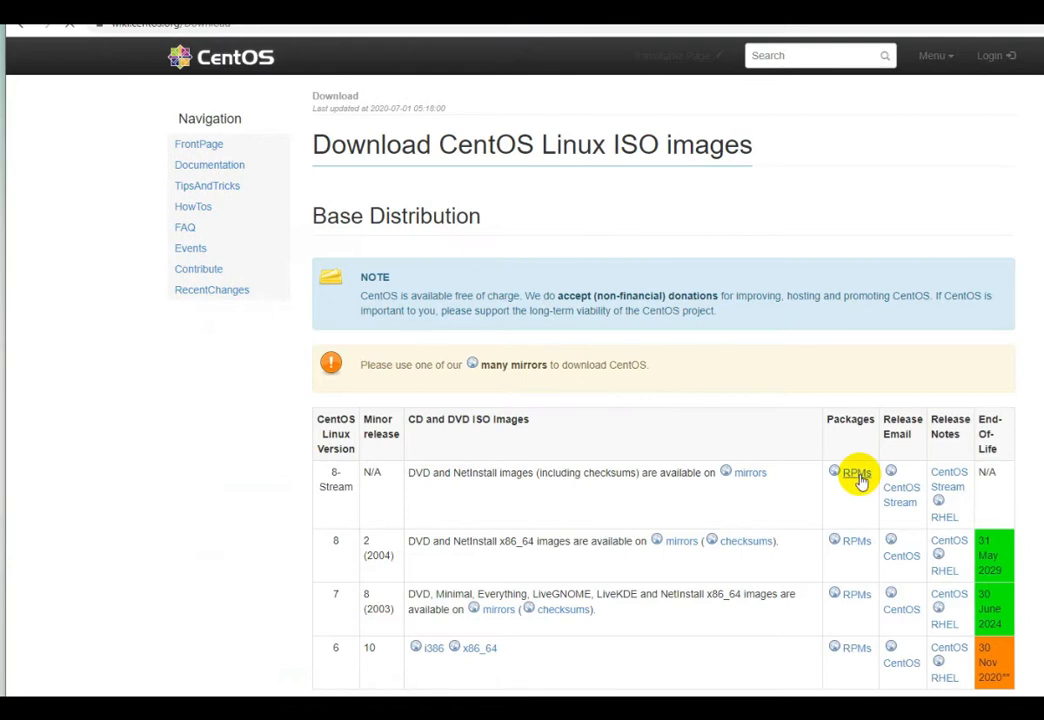
- Follow the 8-Stream mirrors link through isoredirect to the first mirror's x86_64 ISO listing
{"action": "scroll", "coordinate": [855, 478], "scroll_direction": "down", "scroll_amount": 1}
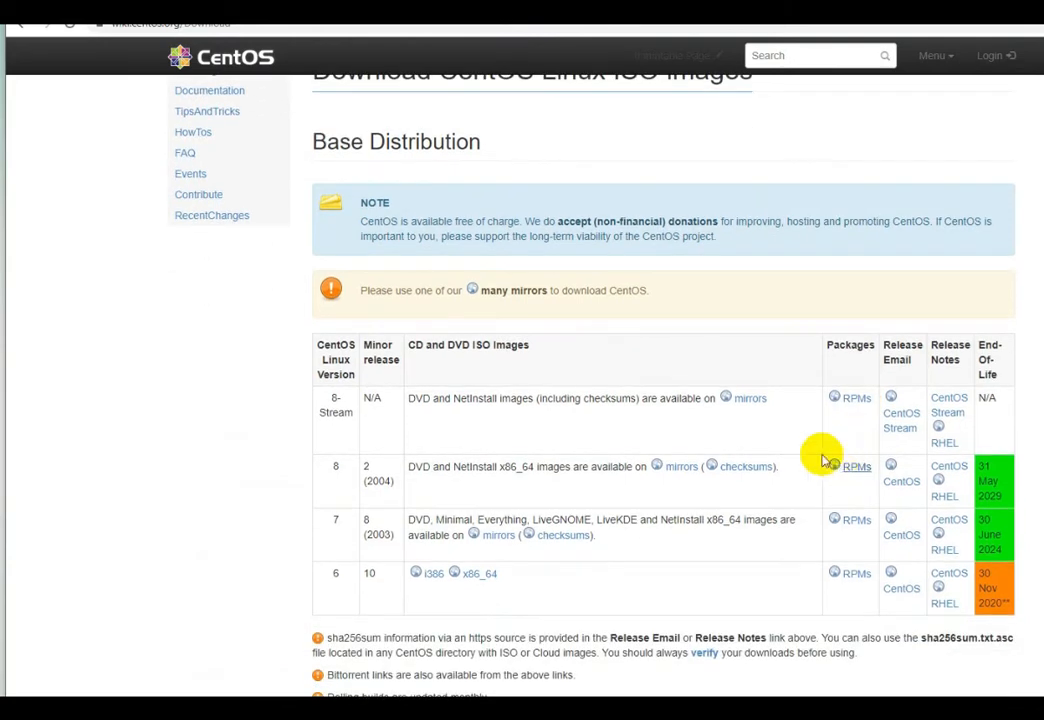
{"action": "left_click", "coordinate": [744, 403]}
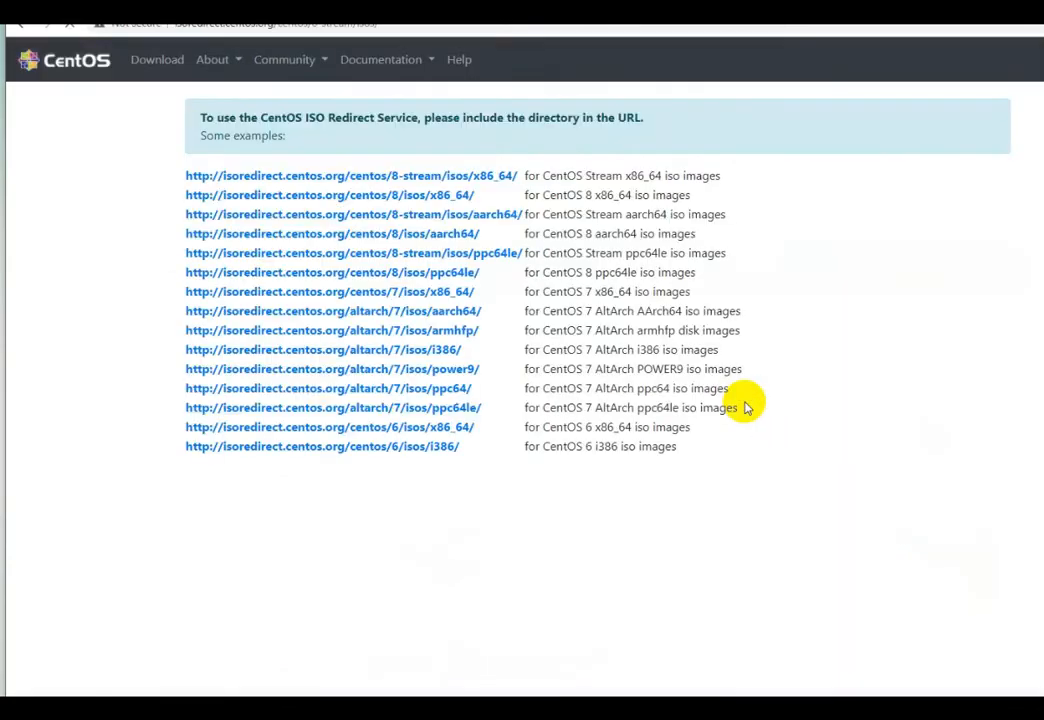
{"action": "left_click", "coordinate": [484, 178]}
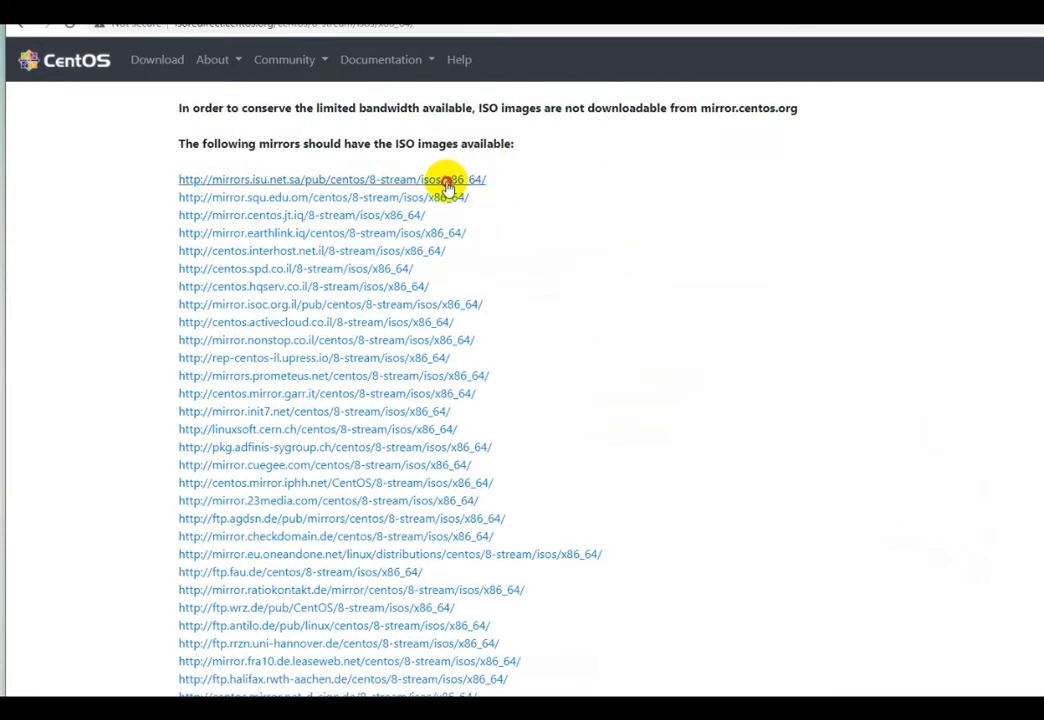
{"action": "left_click", "coordinate": [435, 180]}
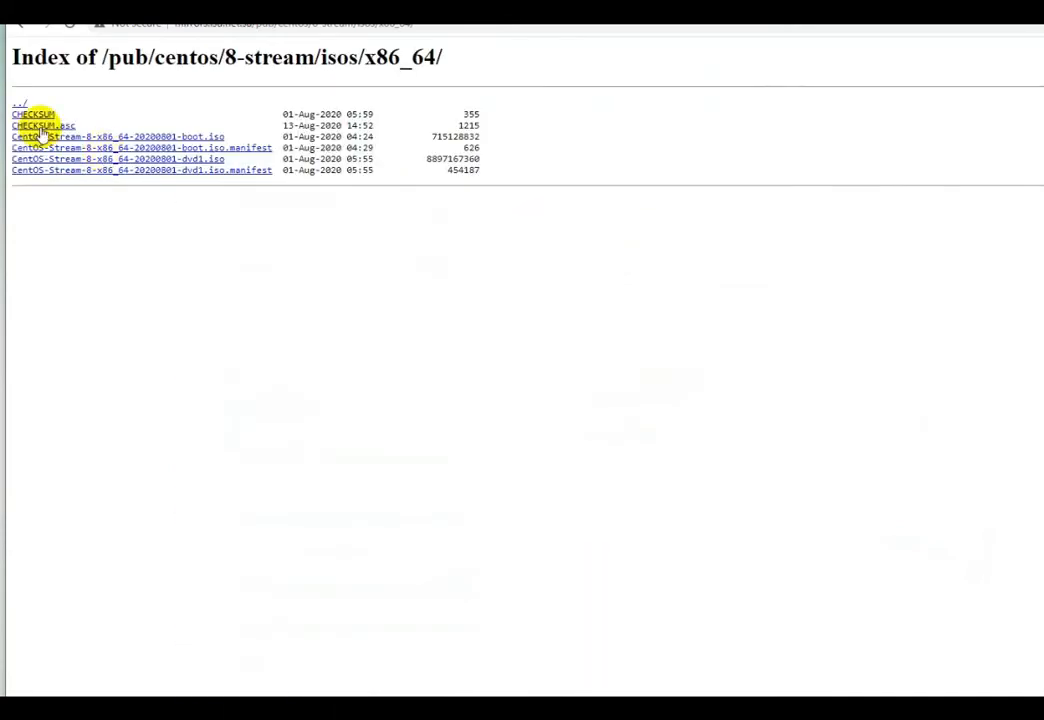
- Inspect the boot.iso and dvd1.iso file names in the listing, then return to VMware Workstation
{"action": "left_click_drag", "start_coordinate": [240, 136], "coordinate": [151, 128]}
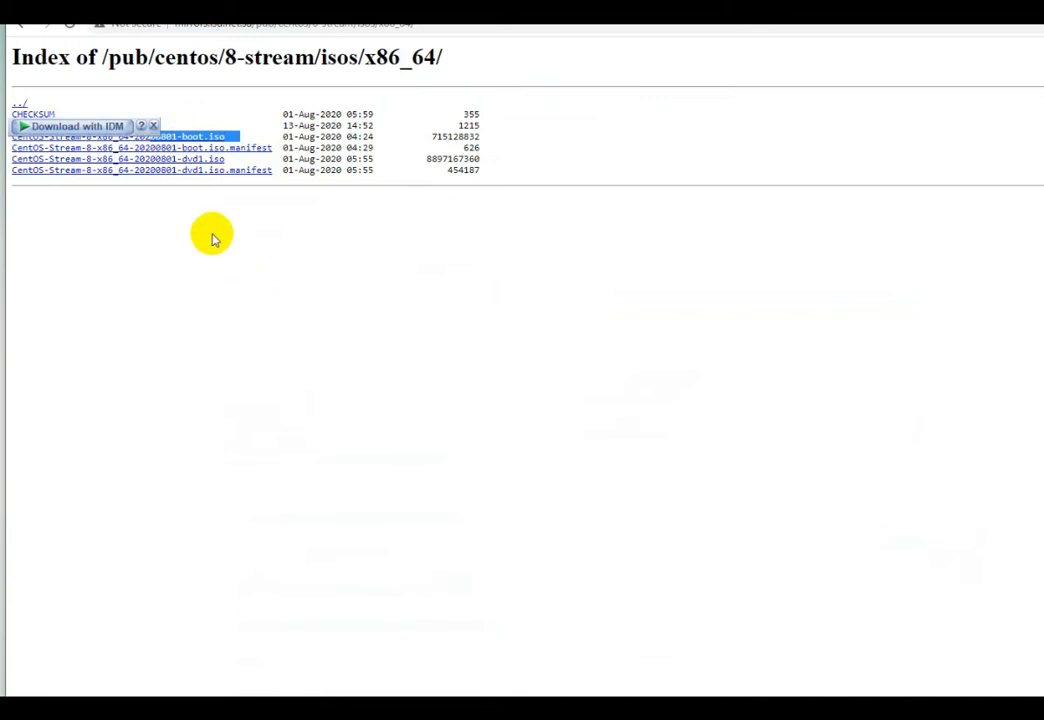
{"action": "left_click_drag", "start_coordinate": [250, 158], "coordinate": [177, 158]}
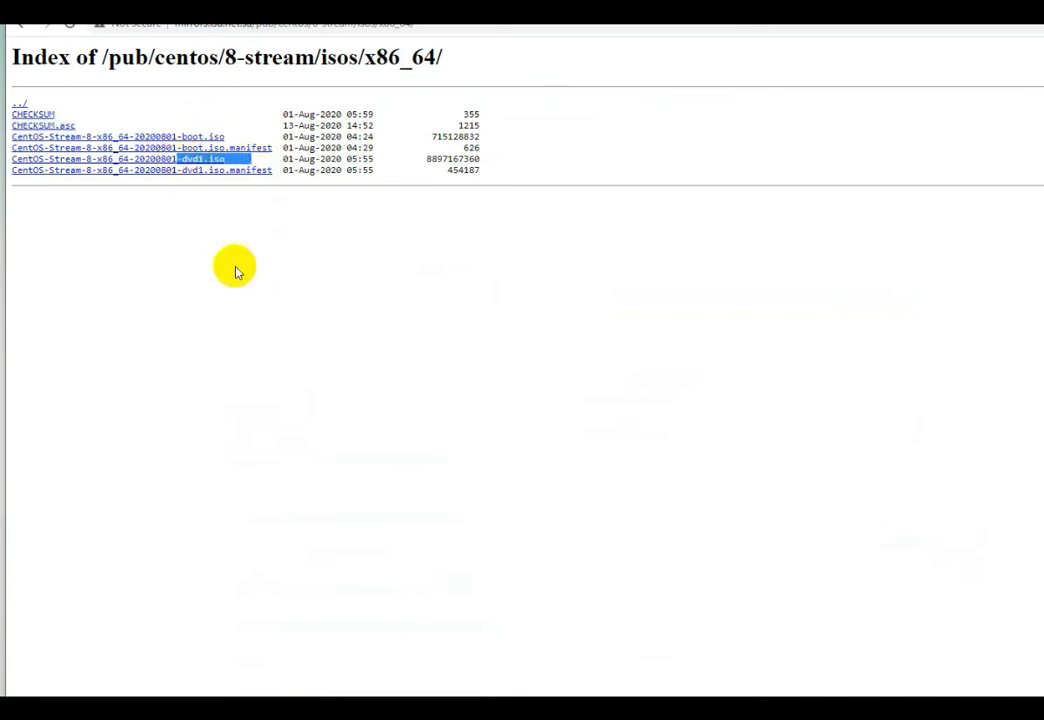
{"action": "left_click", "coordinate": [234, 275]}
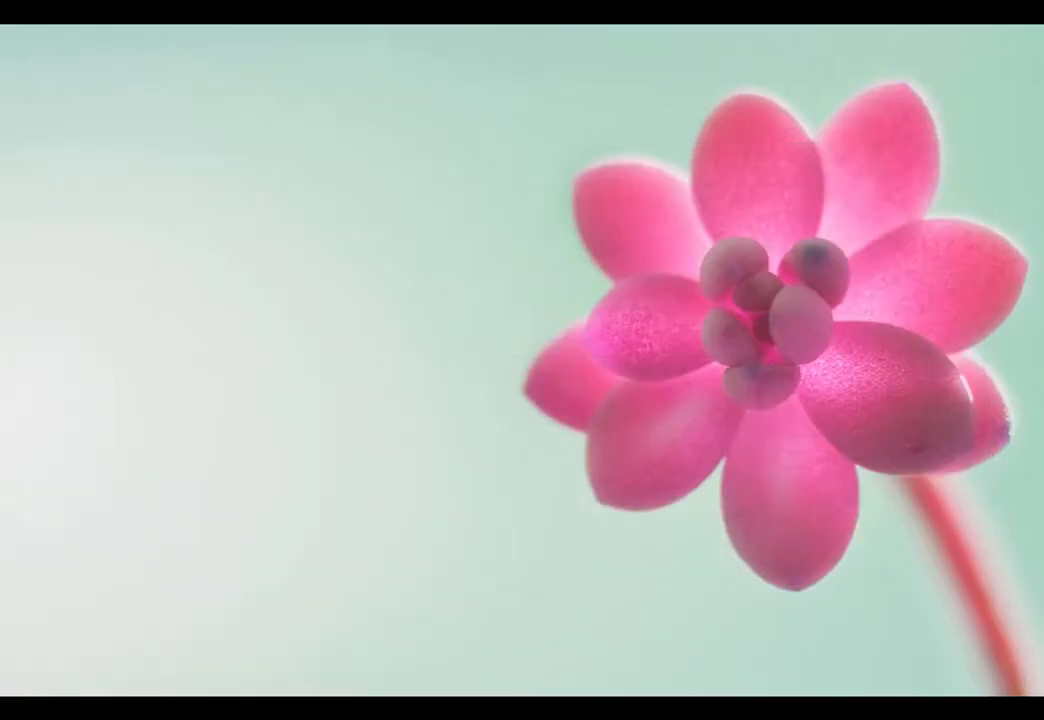
{"action": "left_click", "coordinate": [232, 690]}
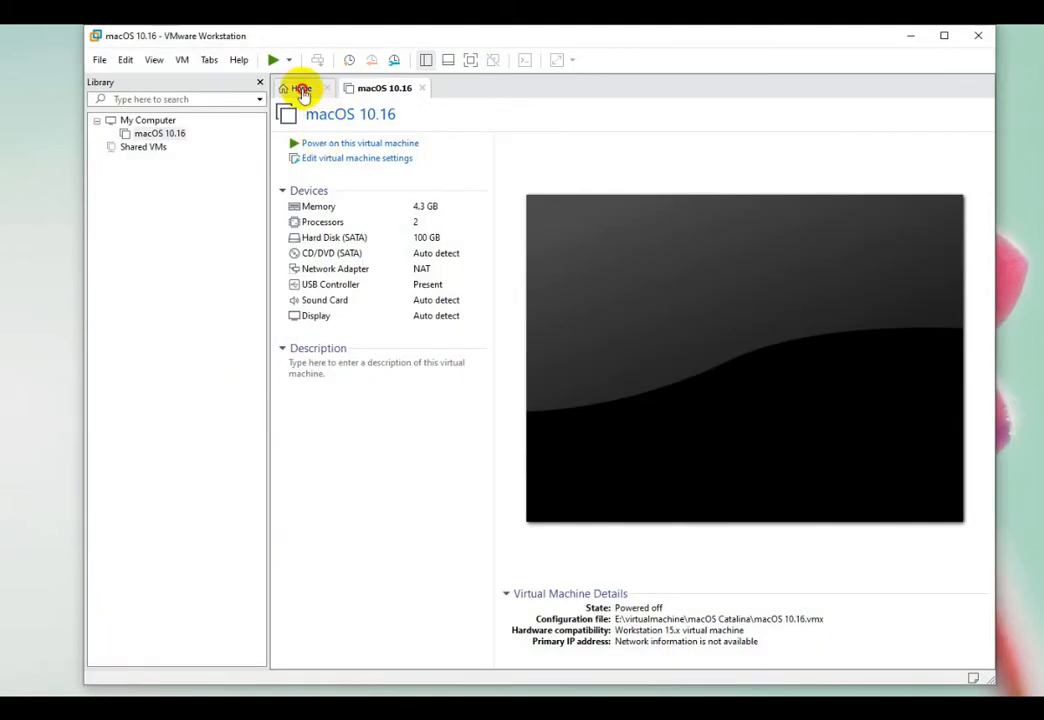
- Start a new Typical virtual machine from the Workstation Home page
{"action": "left_click", "coordinate": [299, 88]}
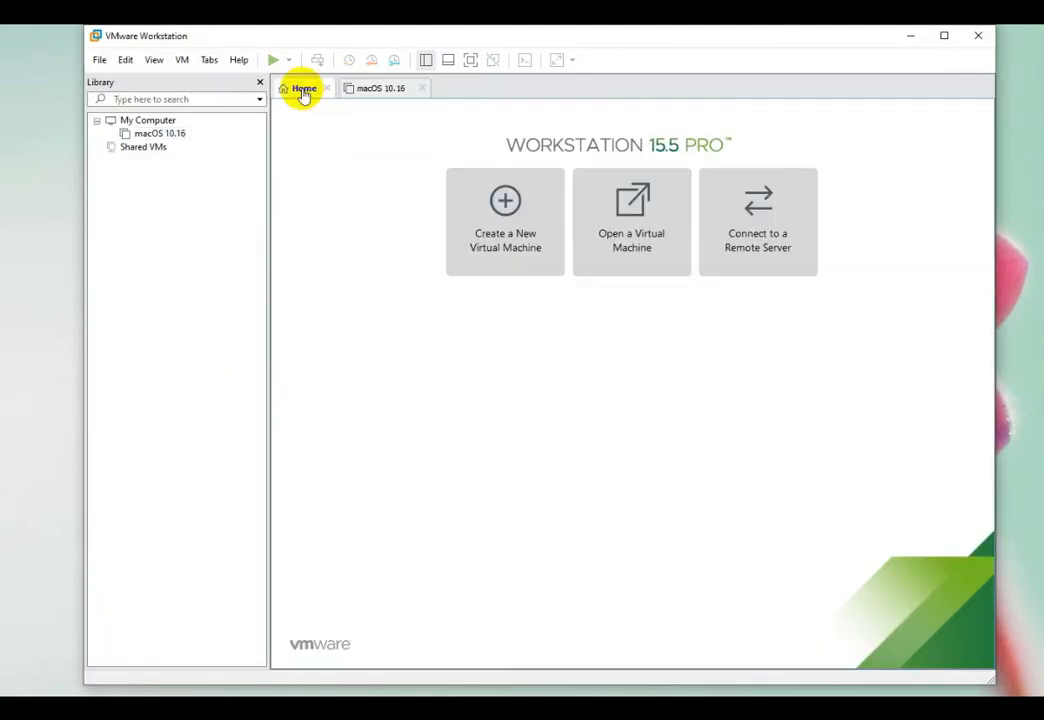
{"action": "left_click", "coordinate": [508, 245]}
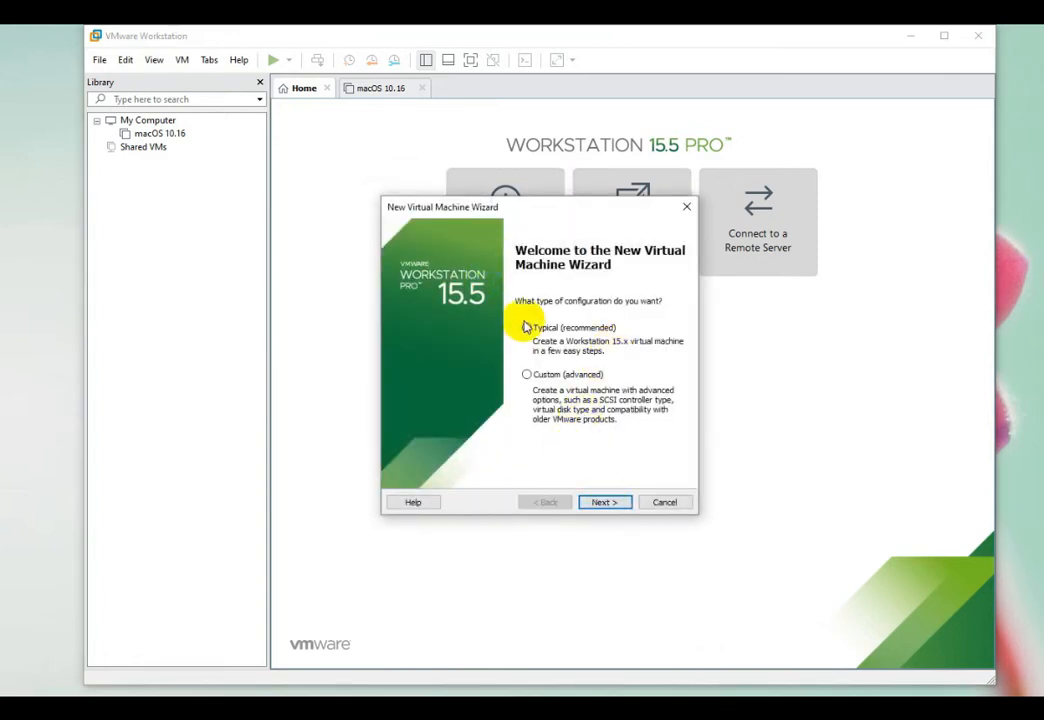
{"action": "left_click", "coordinate": [604, 501]}
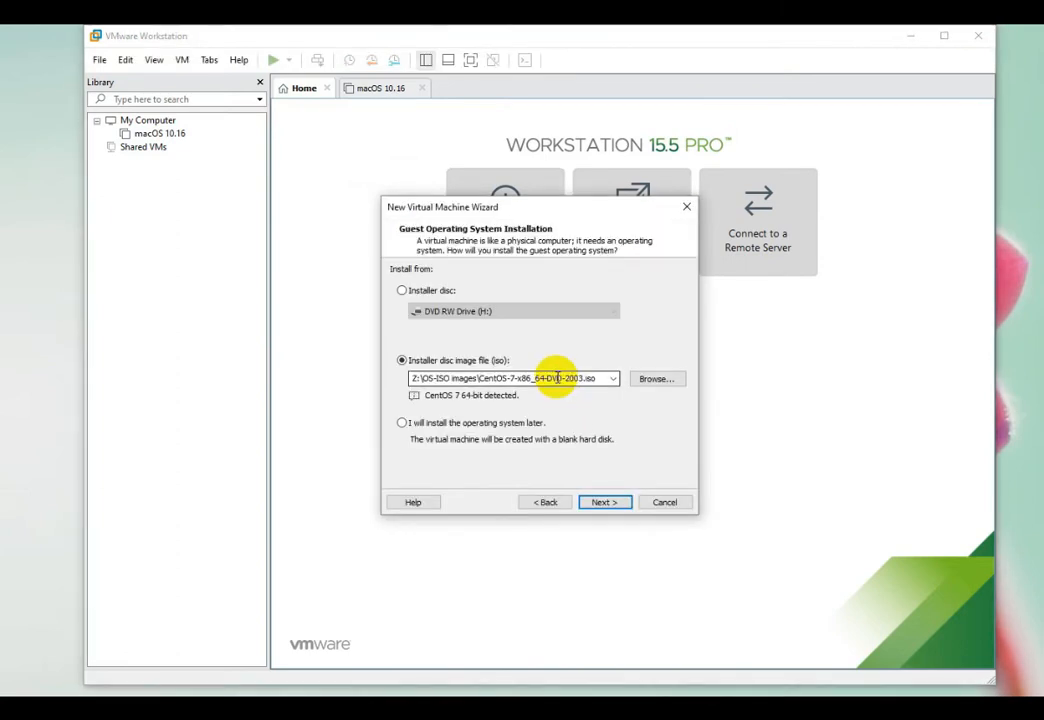
- Use CentOS-7-x86_64-DVD-2003.iso as the installer disc image and continue to naming
{"action": "left_click", "coordinate": [655, 381]}
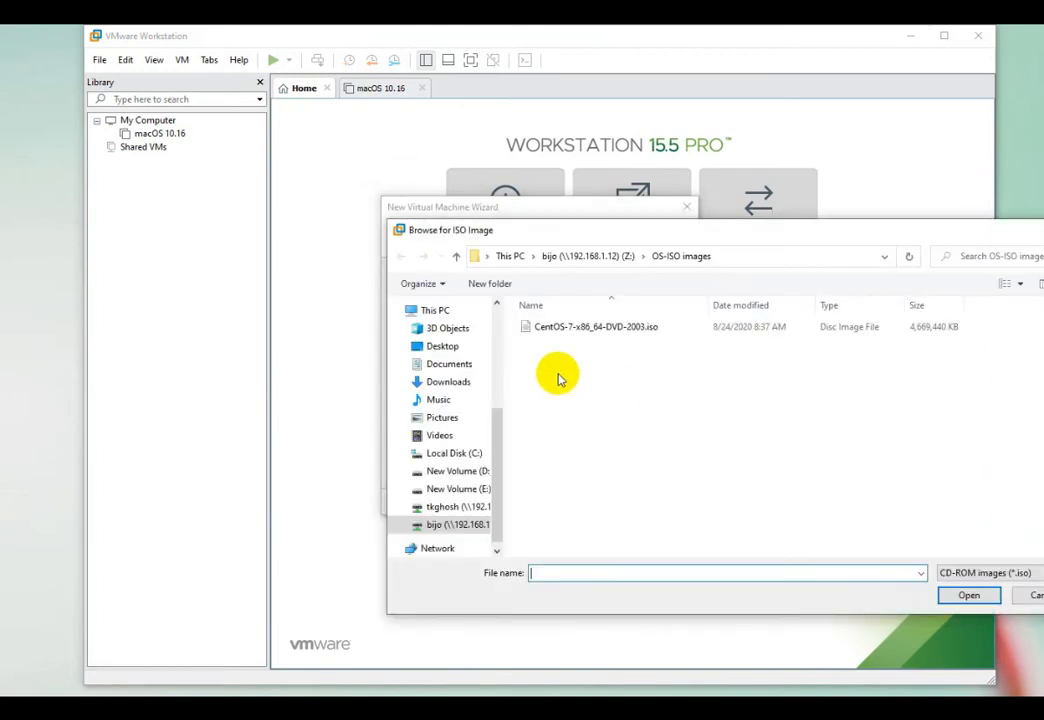
{"action": "left_click", "coordinate": [578, 328]}
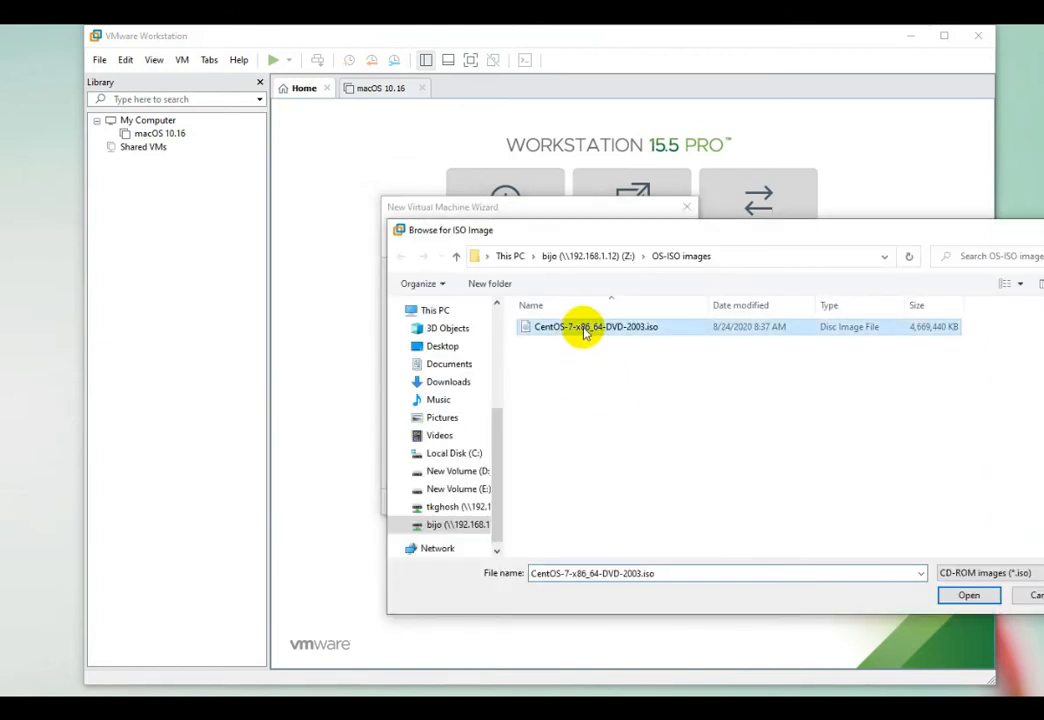
{"action": "left_click", "coordinate": [964, 595]}
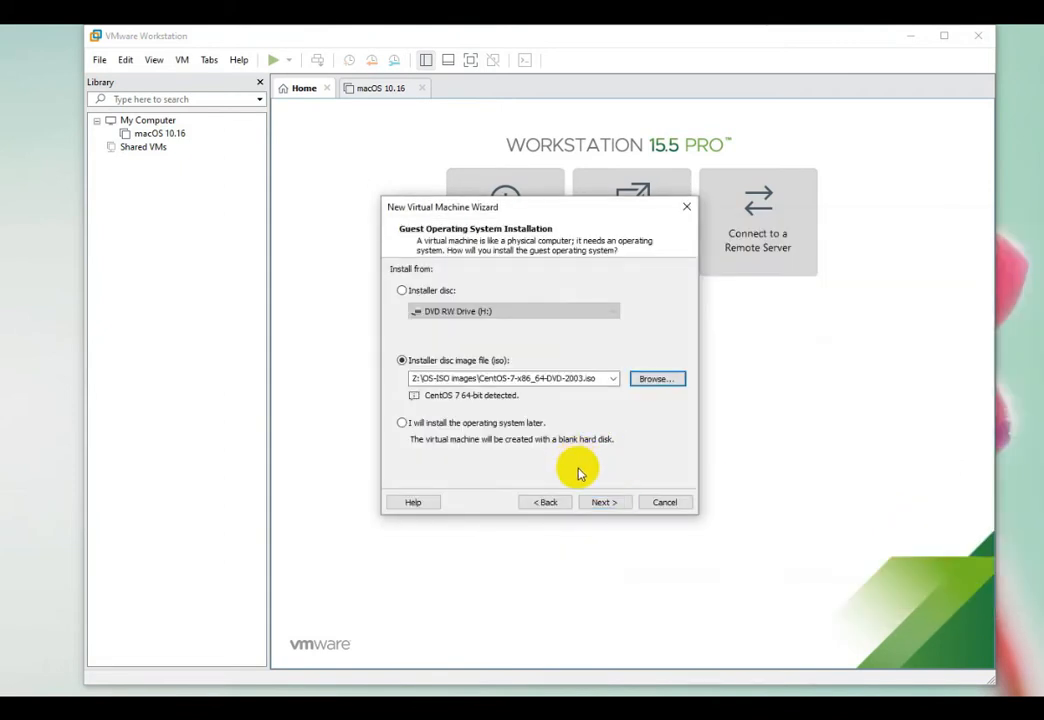
{"action": "left_click", "coordinate": [602, 501]}
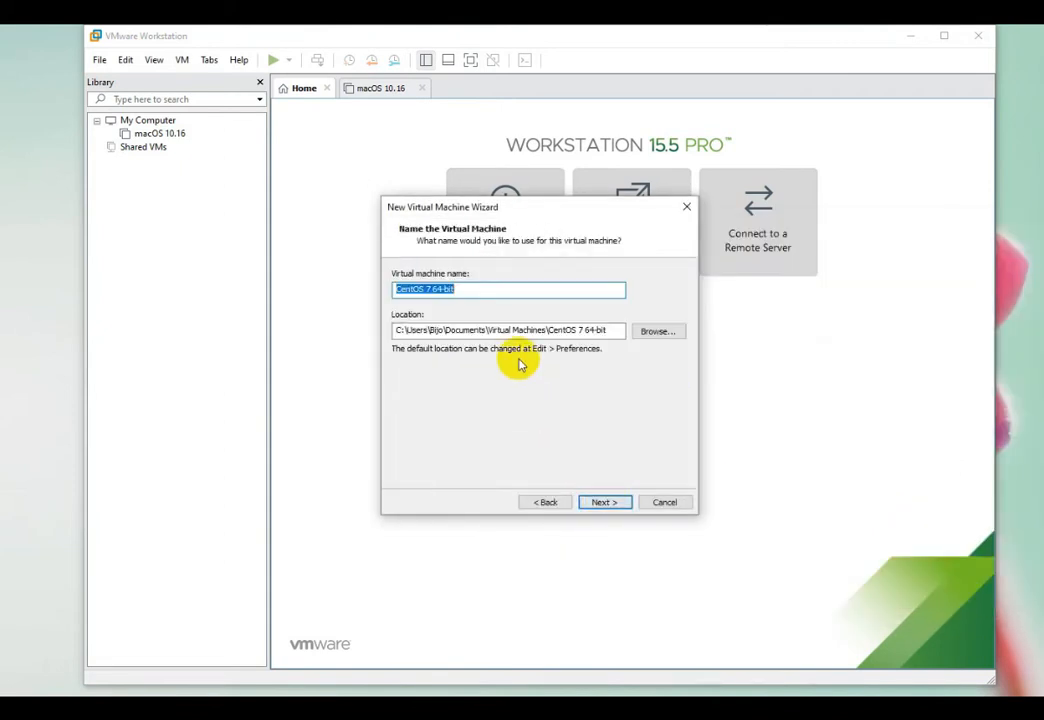
- Create a new folder 'Centos 7' under E:\virtualmachine in the location browser
{"action": "left_click", "coordinate": [657, 333]}
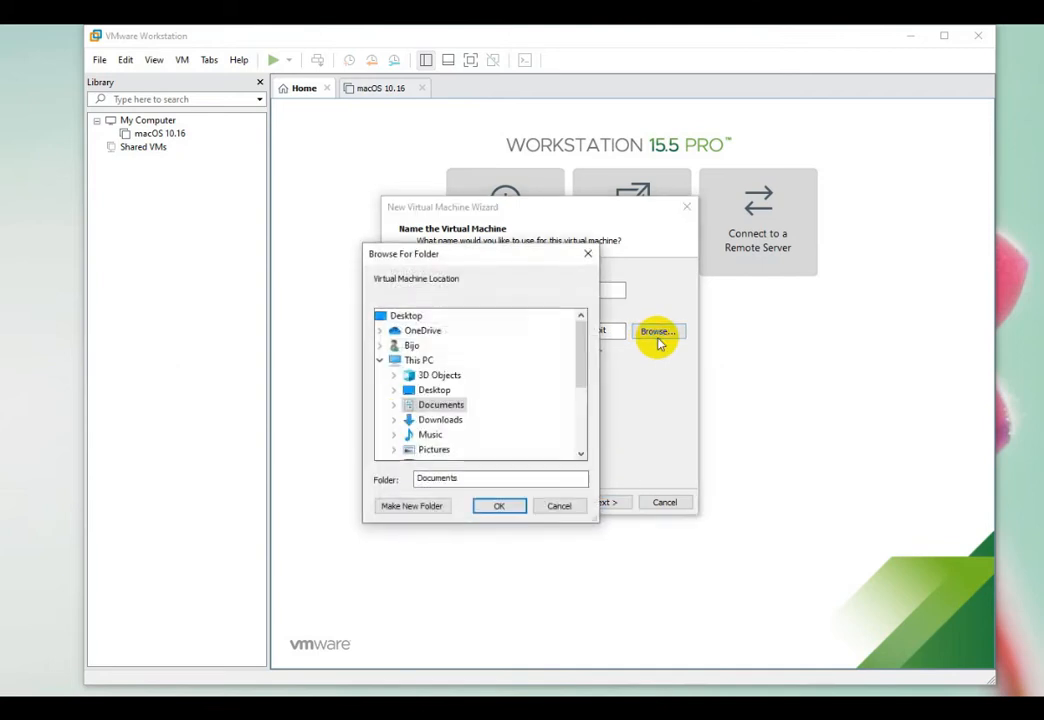
{"action": "scroll", "coordinate": [555, 384], "scroll_direction": "down", "scroll_amount": 3}
{"action": "double_click", "coordinate": [463, 378]}
{"action": "scroll", "coordinate": [470, 400], "scroll_direction": "down", "scroll_amount": 2}
{"action": "double_click", "coordinate": [462, 376]}
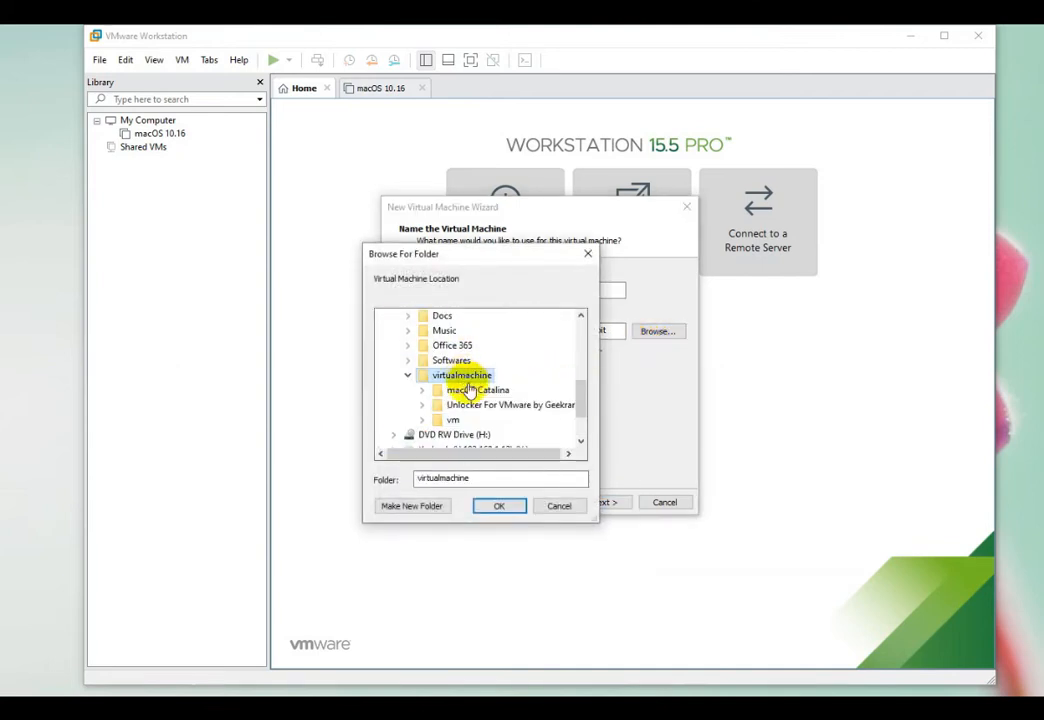
{"action": "left_click", "coordinate": [413, 506]}
{"action": "type", "text": "Centos 7"}
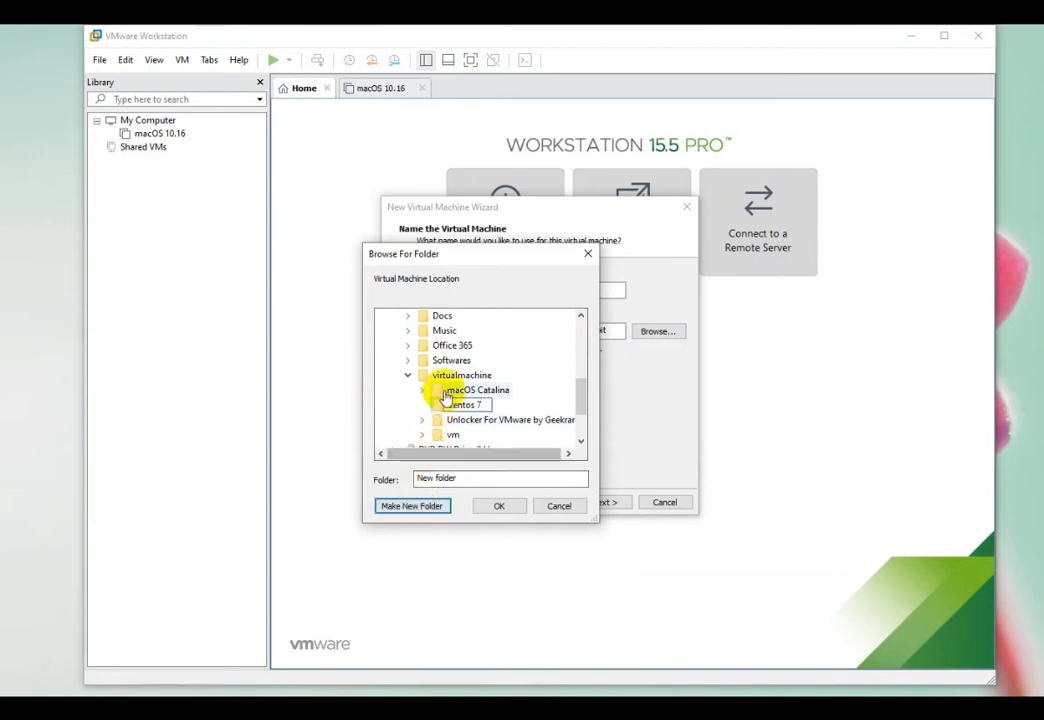
{"action": "key", "text": "Return"}
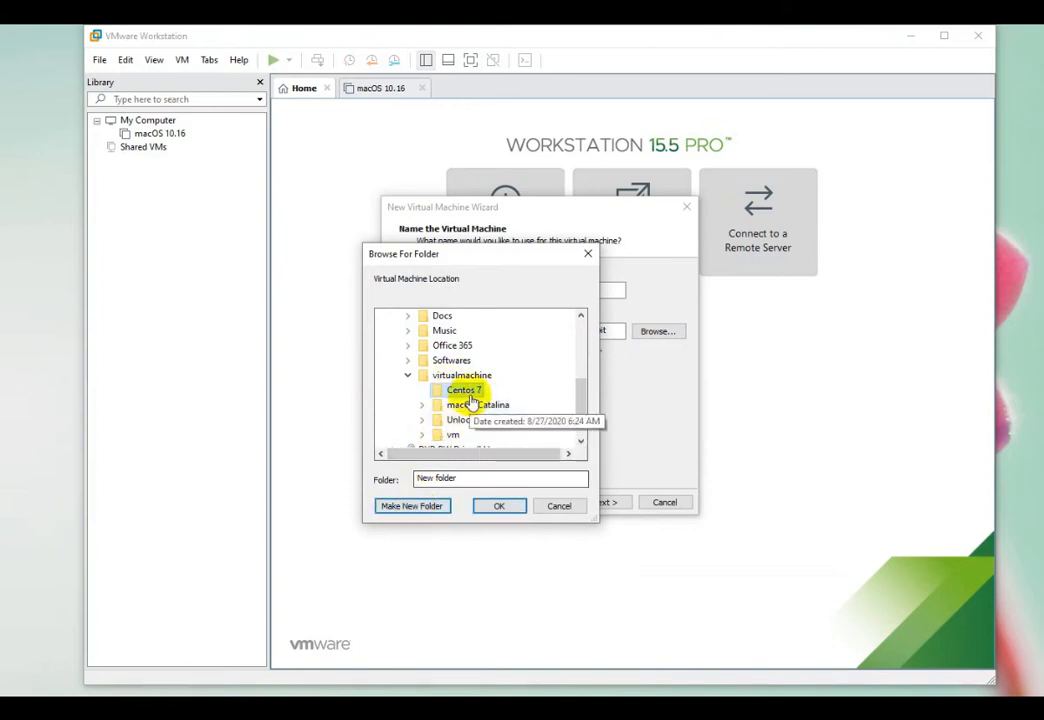
- Select the Centos 7 folder as the VM location and proceed to disk capacity
{"action": "left_click", "coordinate": [470, 404]}
{"action": "left_click", "coordinate": [463, 375]}
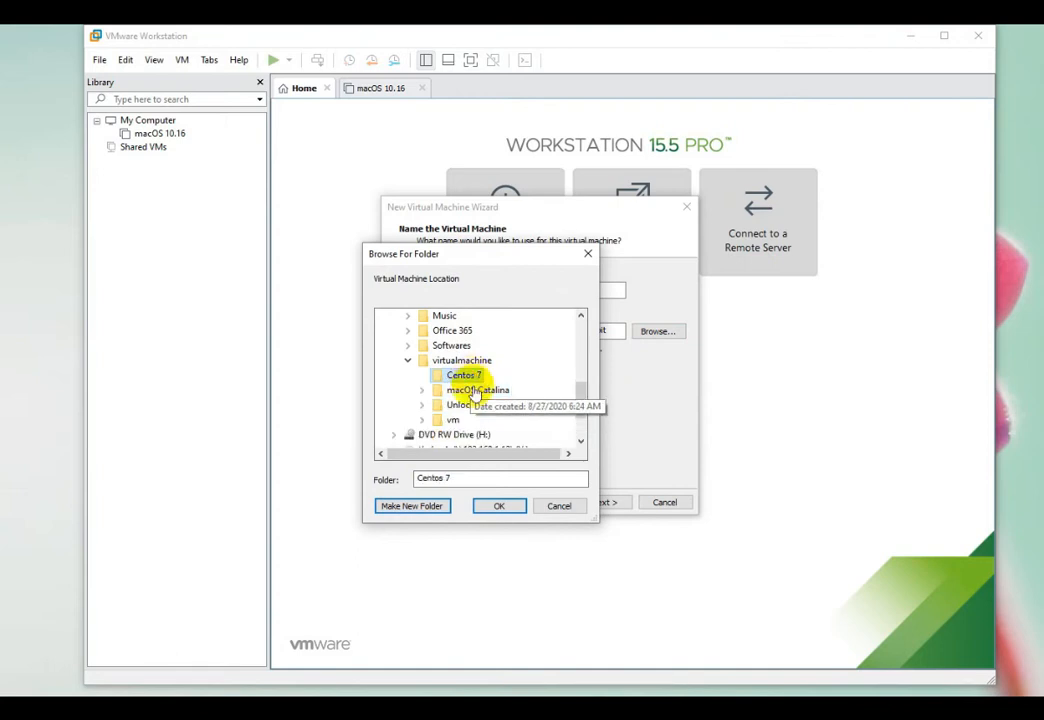
{"action": "left_click", "coordinate": [499, 505]}
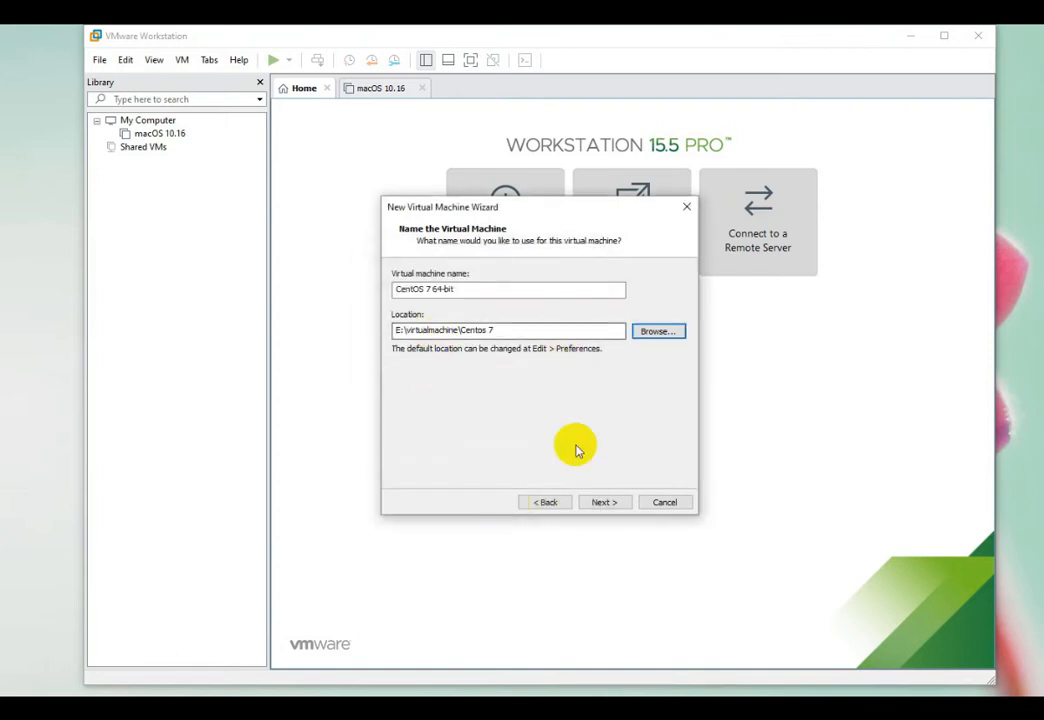
{"action": "left_click", "coordinate": [604, 502]}
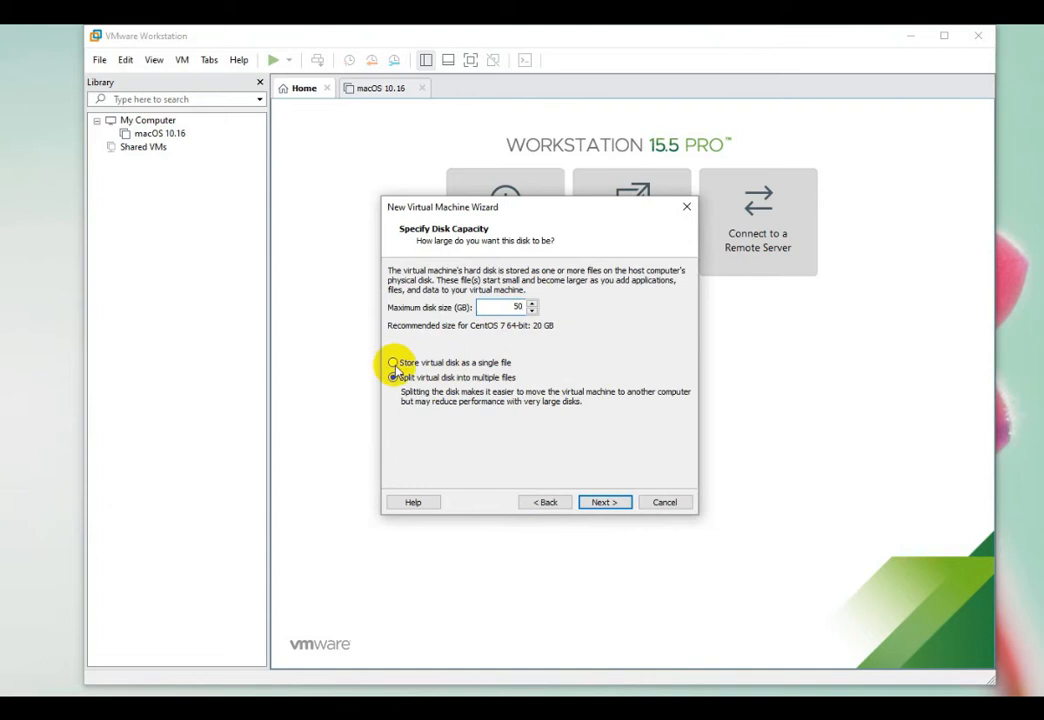
- Customize hardware to 4 GB memory and 2 cores per processor, then finish creating the VM
{"action": "left_click", "coordinate": [603, 505]}
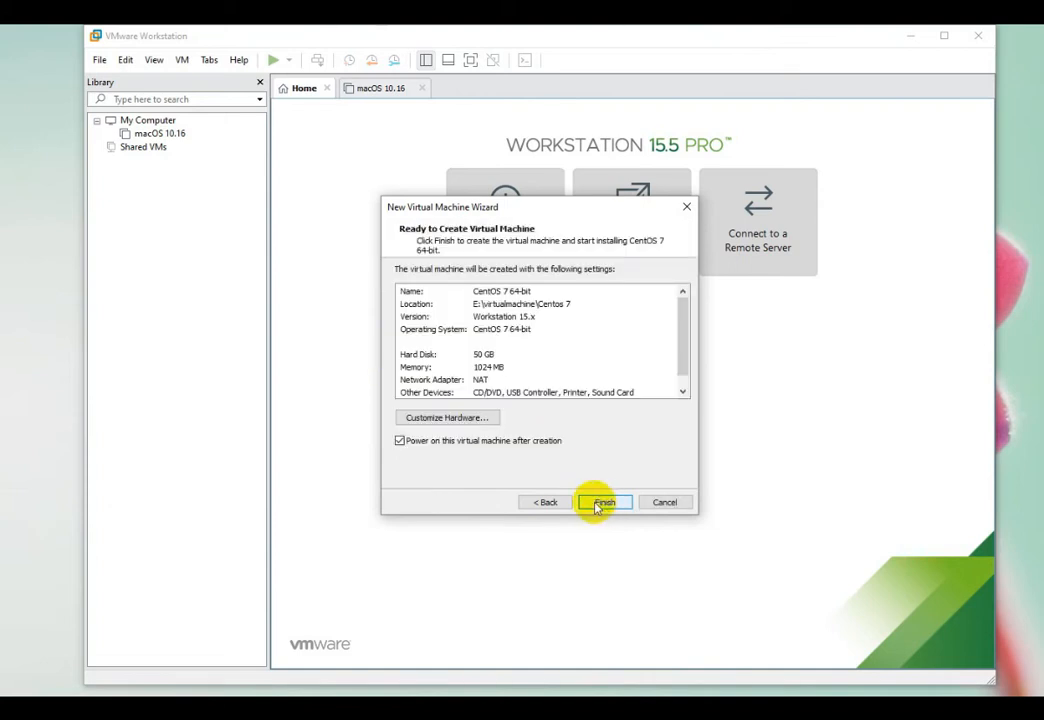
{"action": "left_click", "coordinate": [478, 420]}
{"action": "left_click_drag", "start_coordinate": [578, 307], "coordinate": [583, 282]}
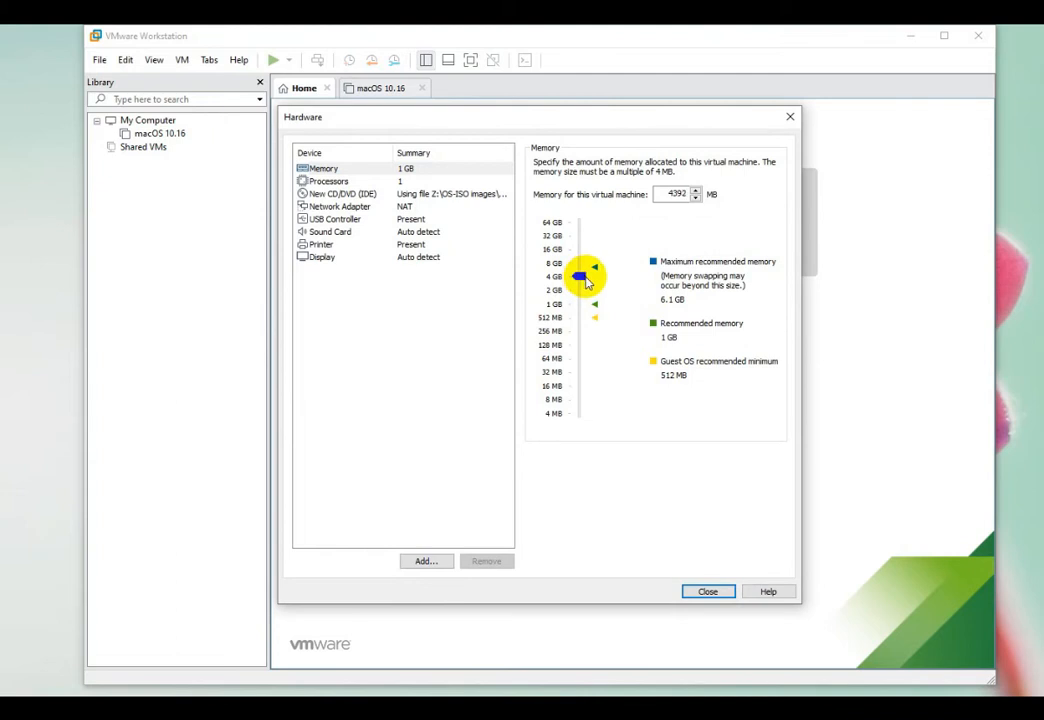
{"action": "left_click", "coordinate": [330, 181]}
{"action": "left_click", "coordinate": [703, 183]}
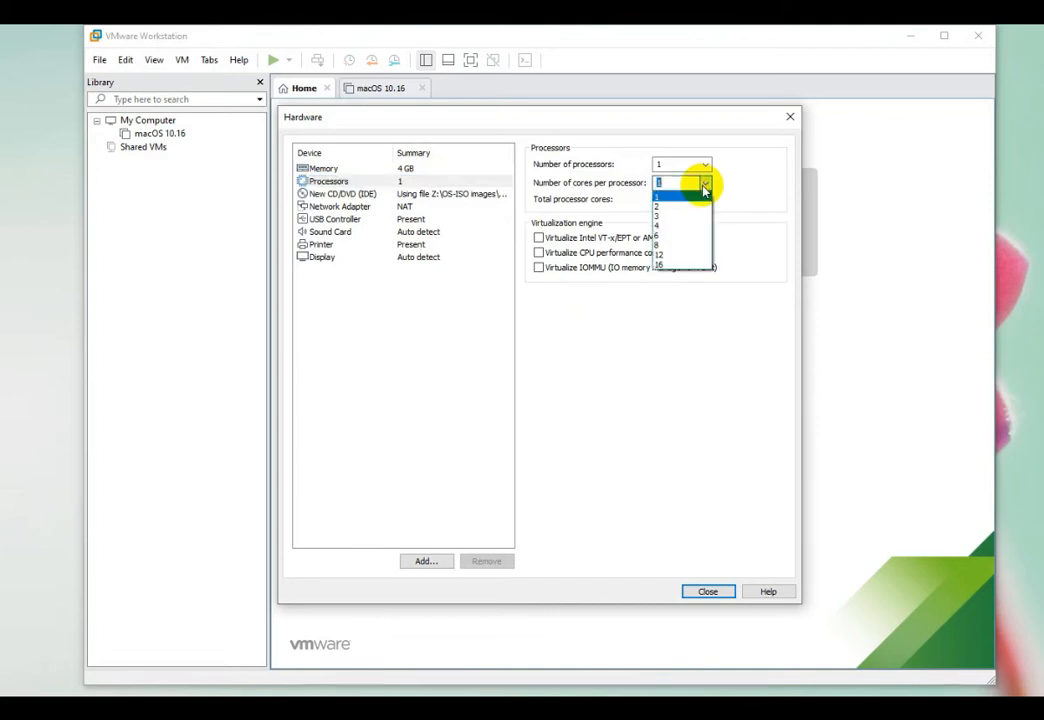
{"action": "left_click", "coordinate": [687, 206]}
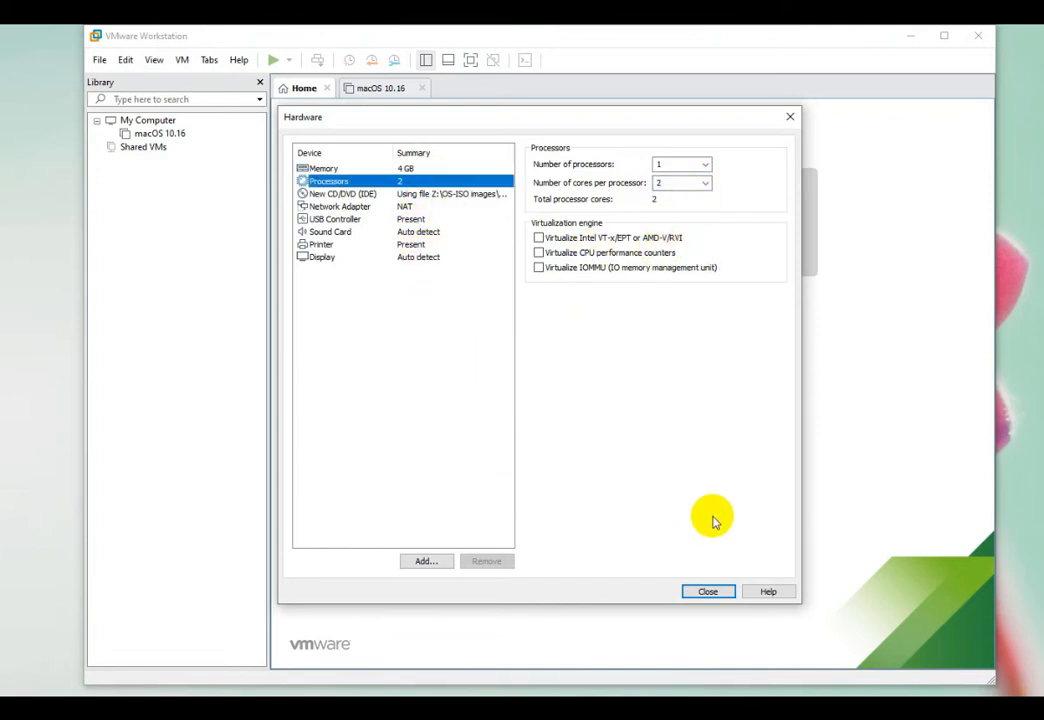
{"action": "left_click", "coordinate": [711, 592]}
{"action": "left_click", "coordinate": [612, 504]}
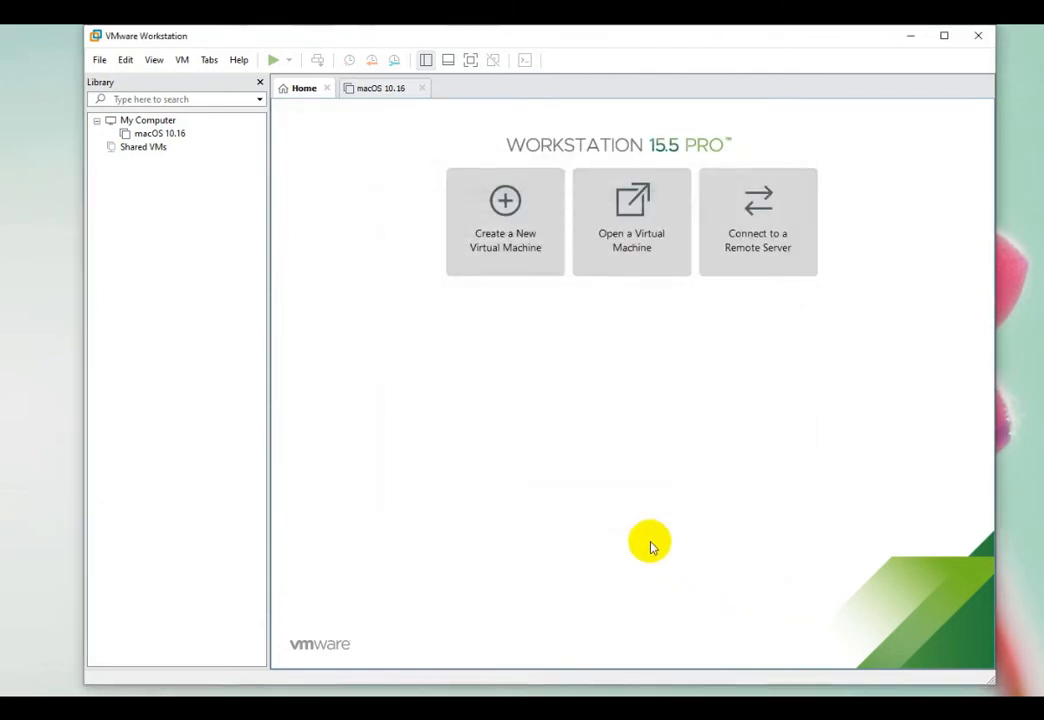
- Power on the VM and boot 'Install CentOS 7' from the boot menu
{"action": "left_click", "coordinate": [303, 144]}
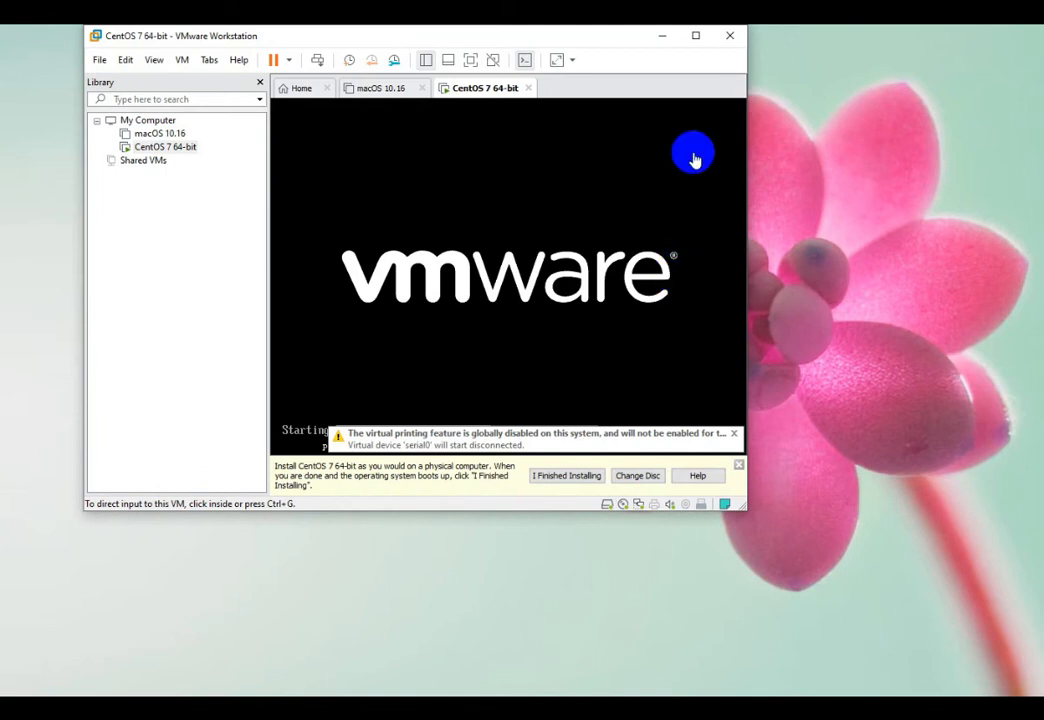
{"action": "left_click", "coordinate": [591, 252]}
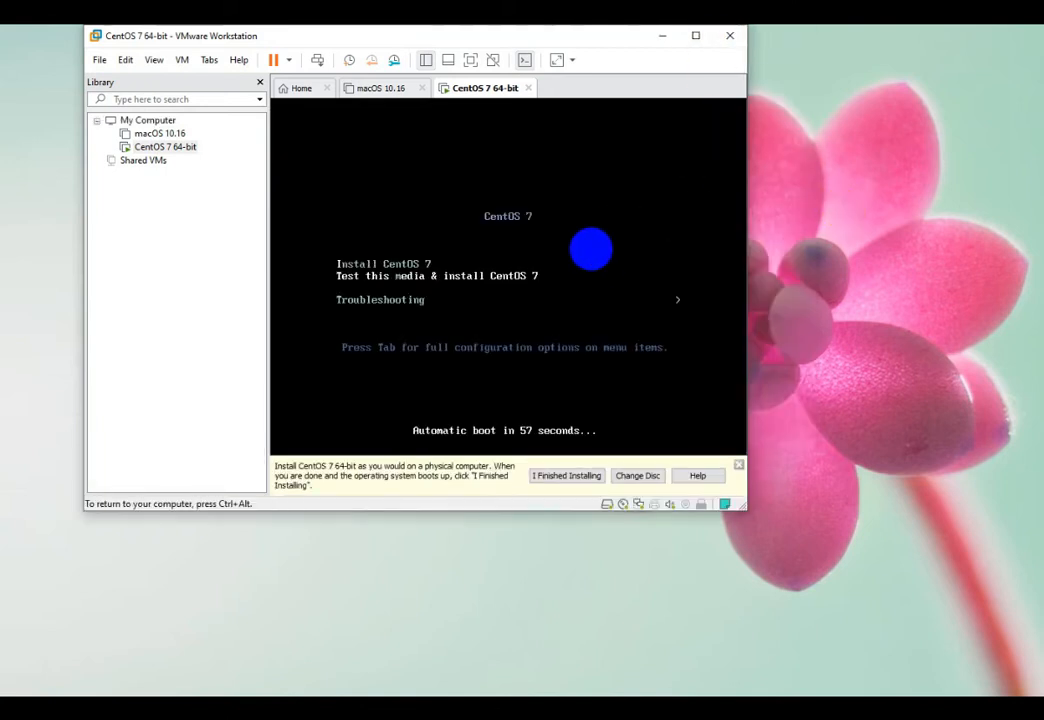
{"action": "key", "text": "Up"}
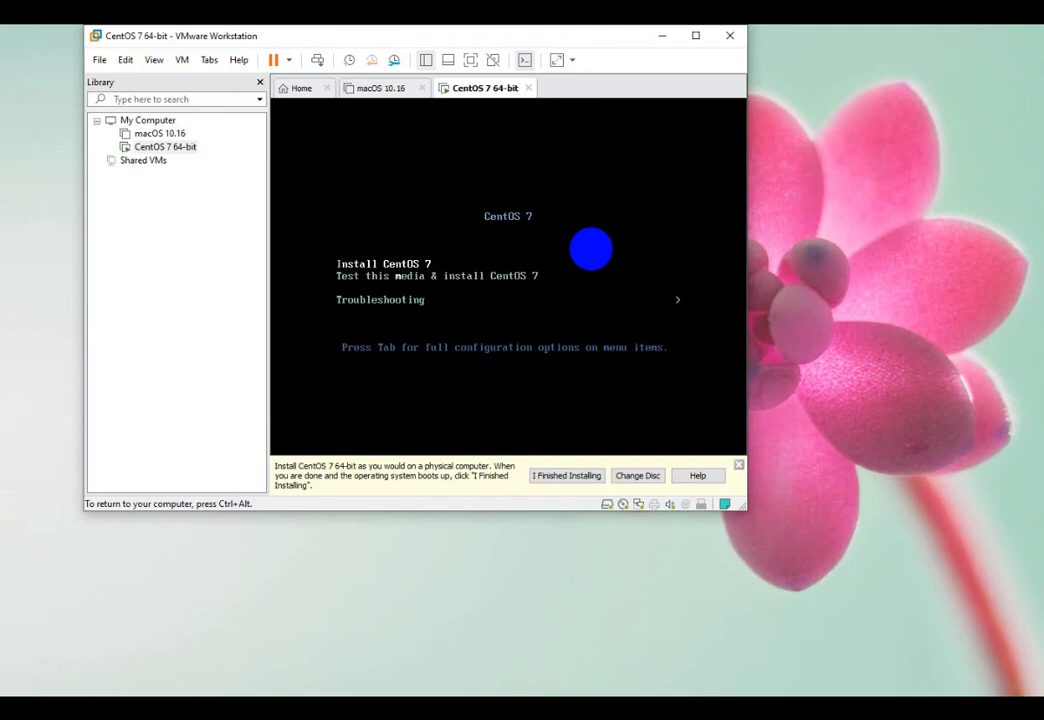
{"action": "key", "text": "Return"}
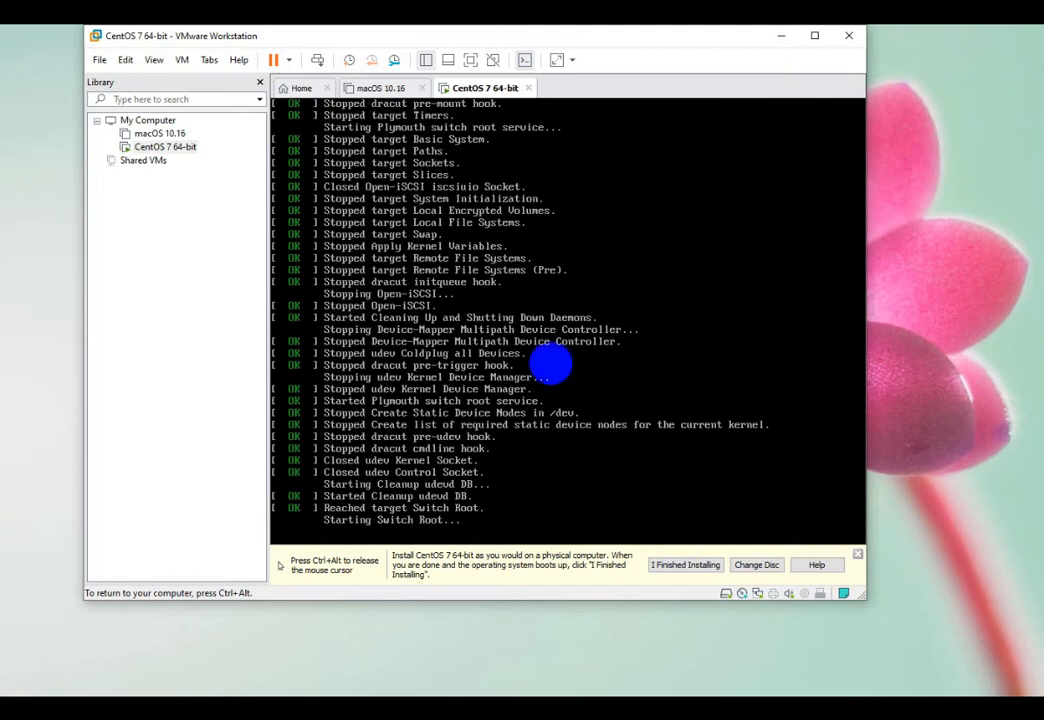
- Enlarge the virtual machine window and return input to the installer
{"action": "key", "text": "ctrl+alt"}
{"action": "left_click_drag", "start_coordinate": [867, 600], "coordinate": [1041, 694]}
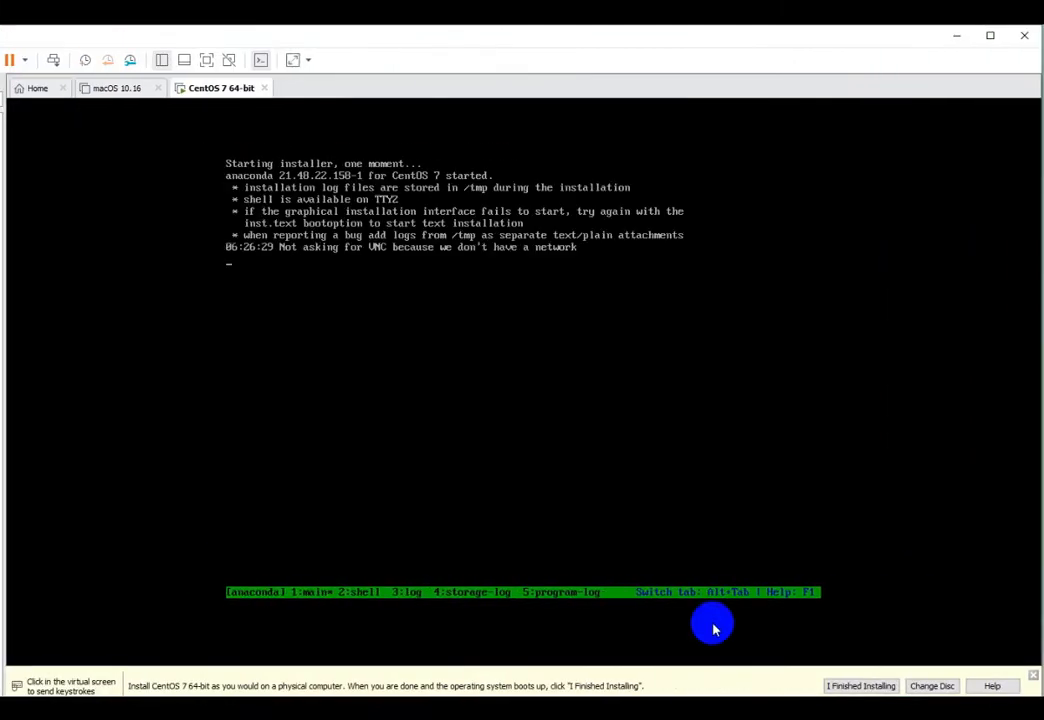
{"action": "left_click", "coordinate": [714, 627]}
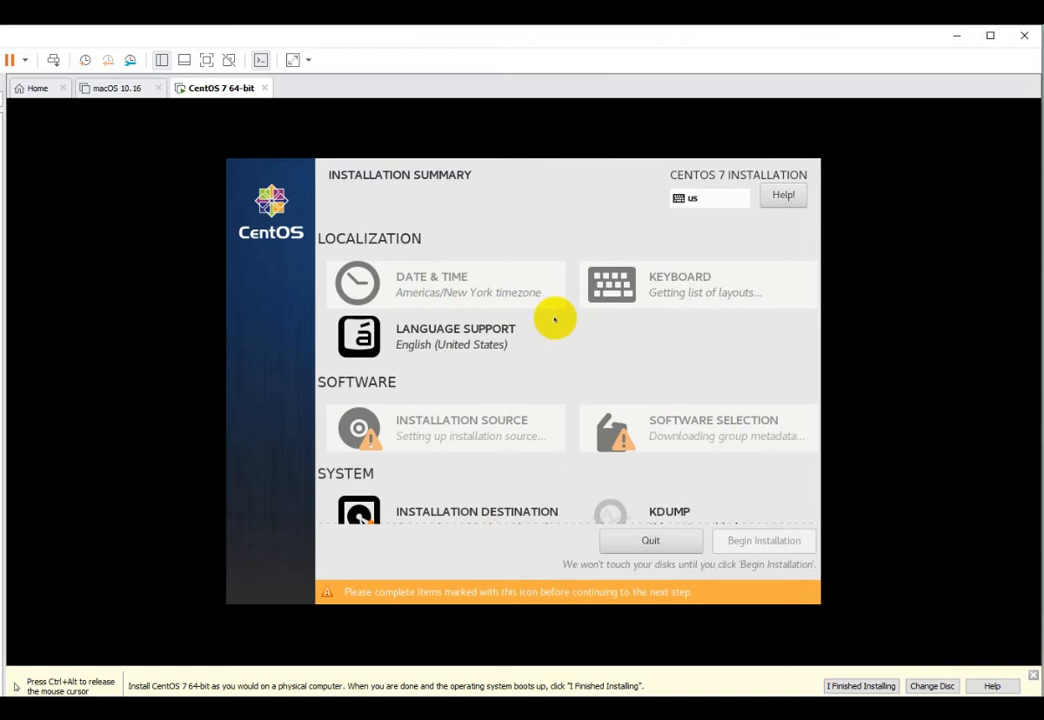
- Set the installer's Date & Time to region Asia, city Dubai, and confirm
{"action": "scroll", "coordinate": [401, 454], "scroll_direction": "down", "scroll_amount": 2}
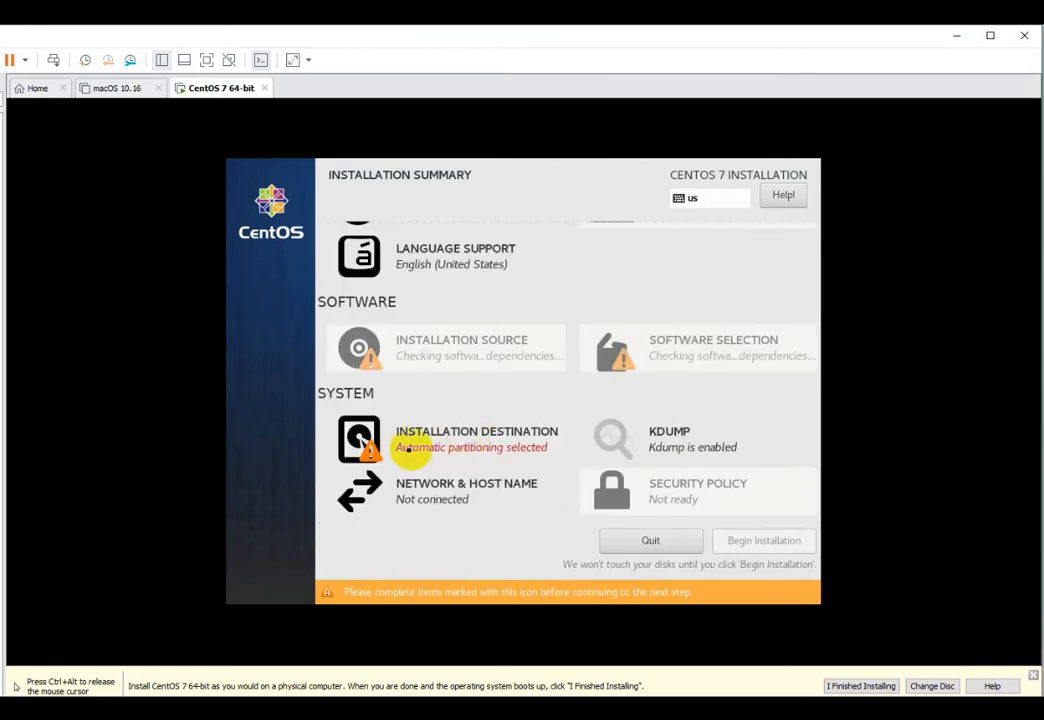
{"action": "scroll", "coordinate": [540, 312], "scroll_direction": "up", "scroll_amount": 2}
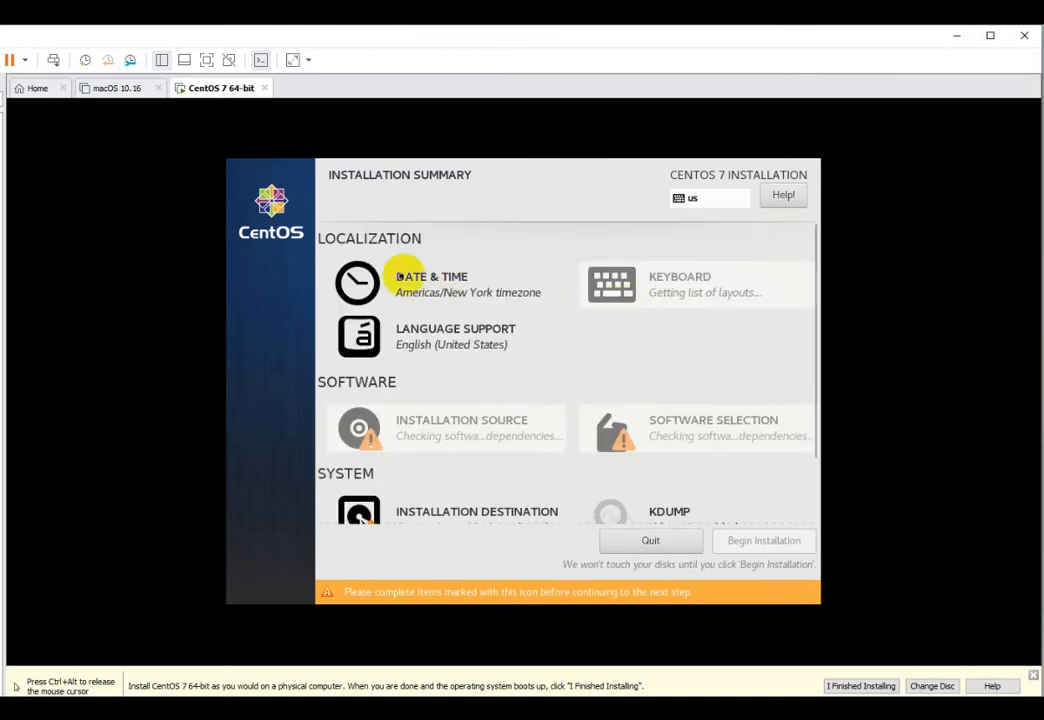
{"action": "left_click", "coordinate": [480, 292]}
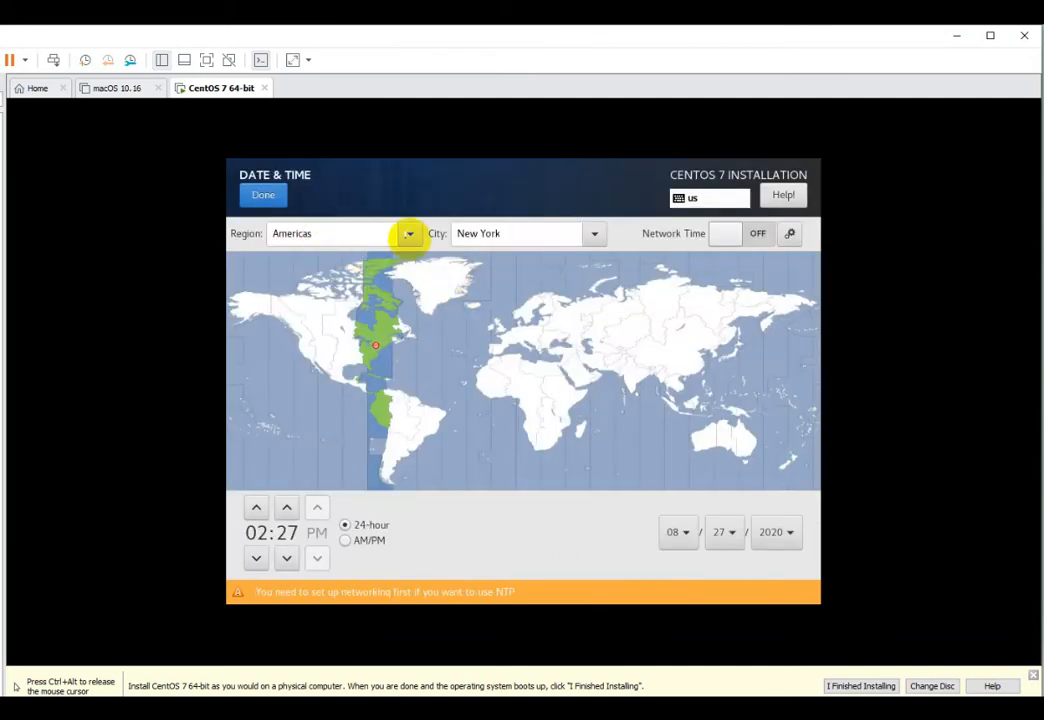
{"action": "left_click", "coordinate": [410, 233]}
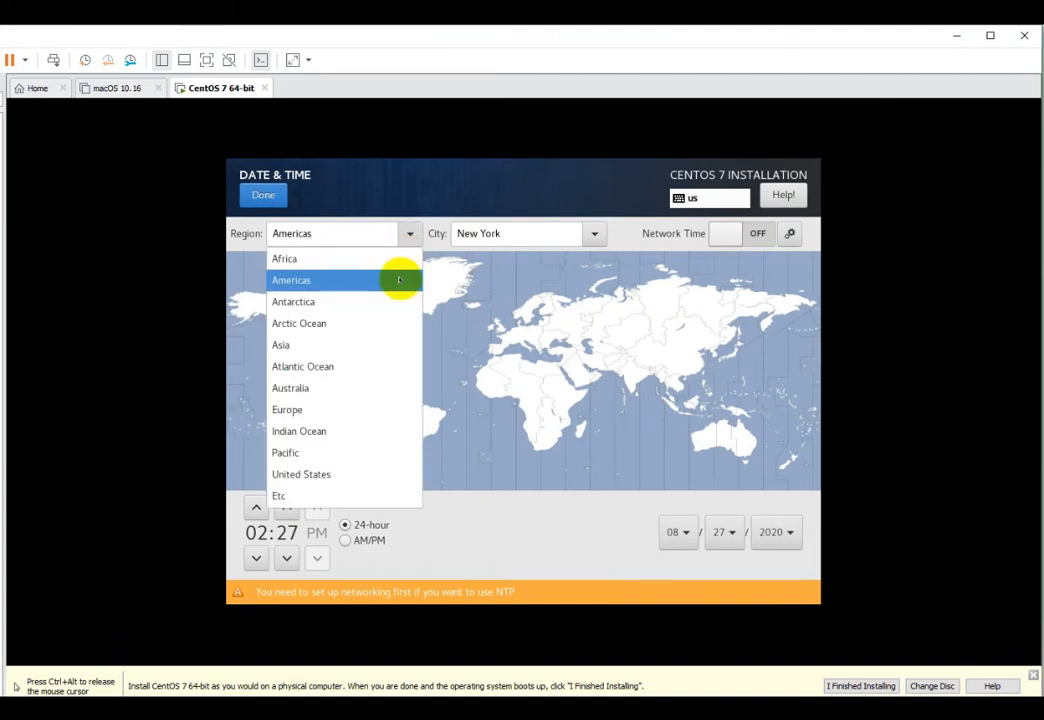
{"action": "left_click", "coordinate": [285, 347]}
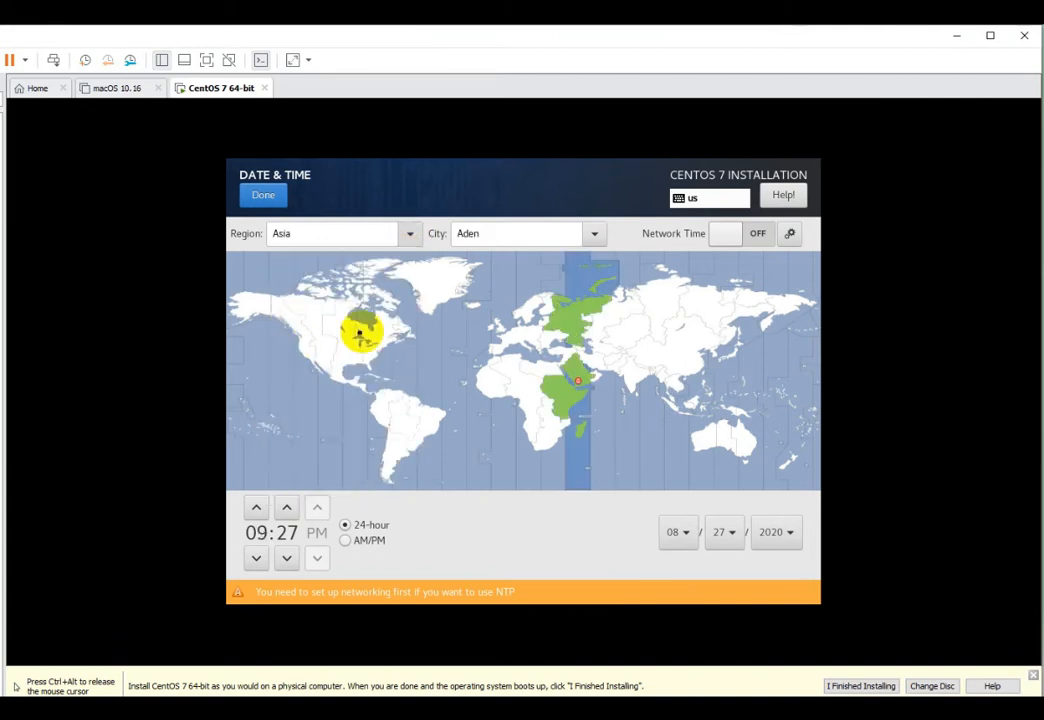
{"action": "left_click", "coordinate": [594, 233]}
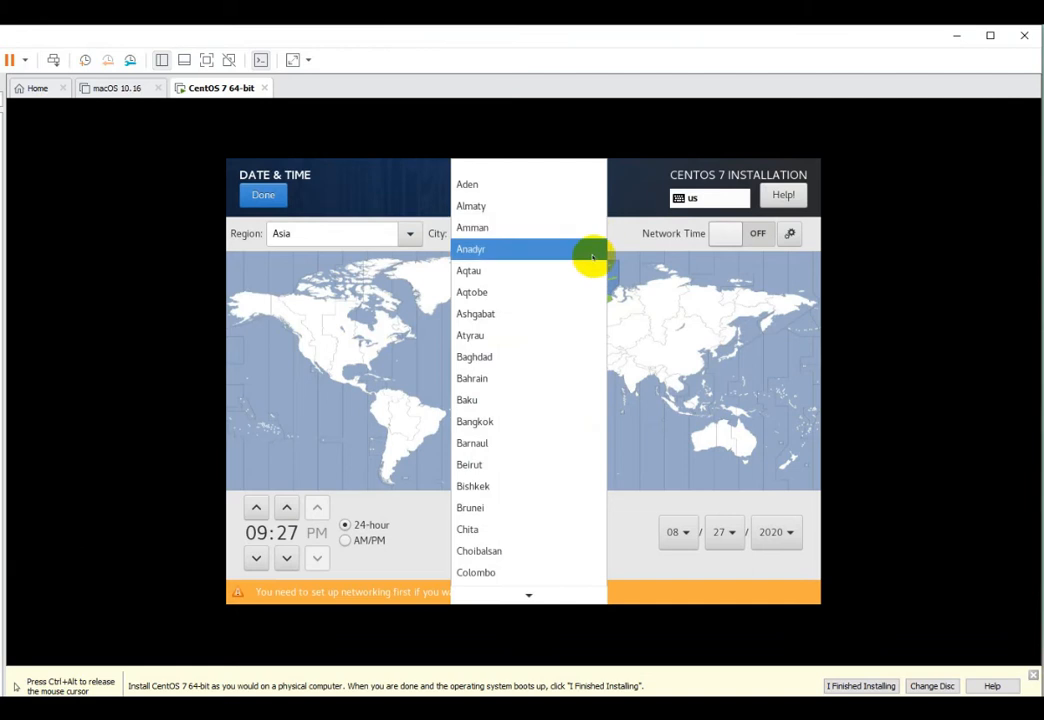
{"action": "scroll", "coordinate": [493, 502], "scroll_direction": "down", "scroll_amount": 4}
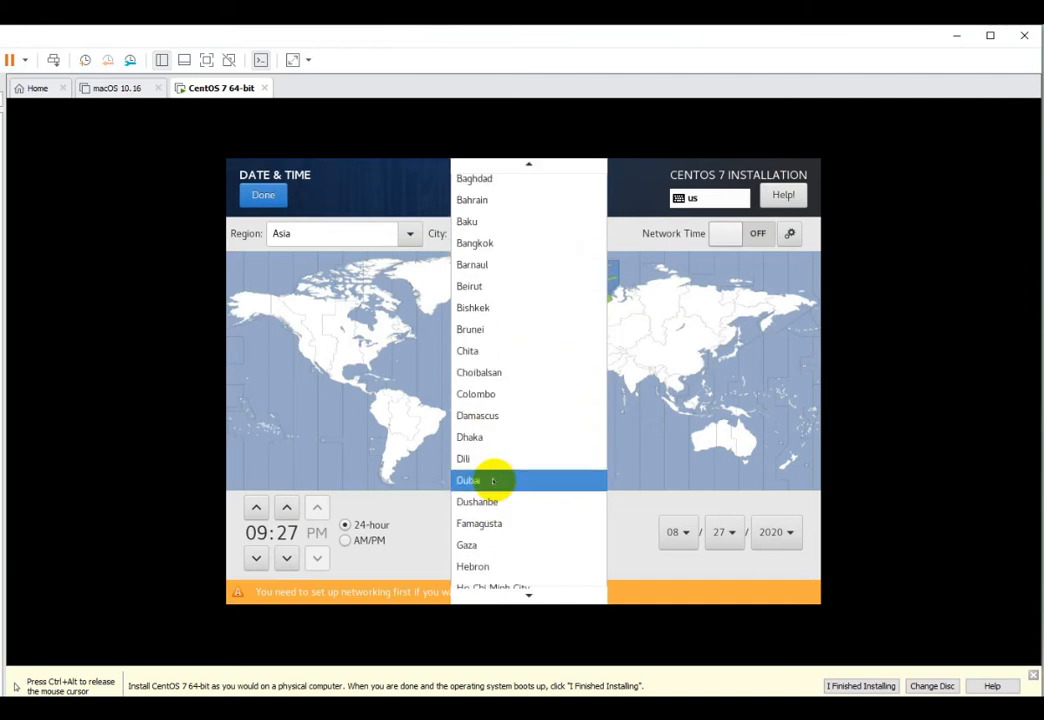
{"action": "left_click", "coordinate": [492, 481]}
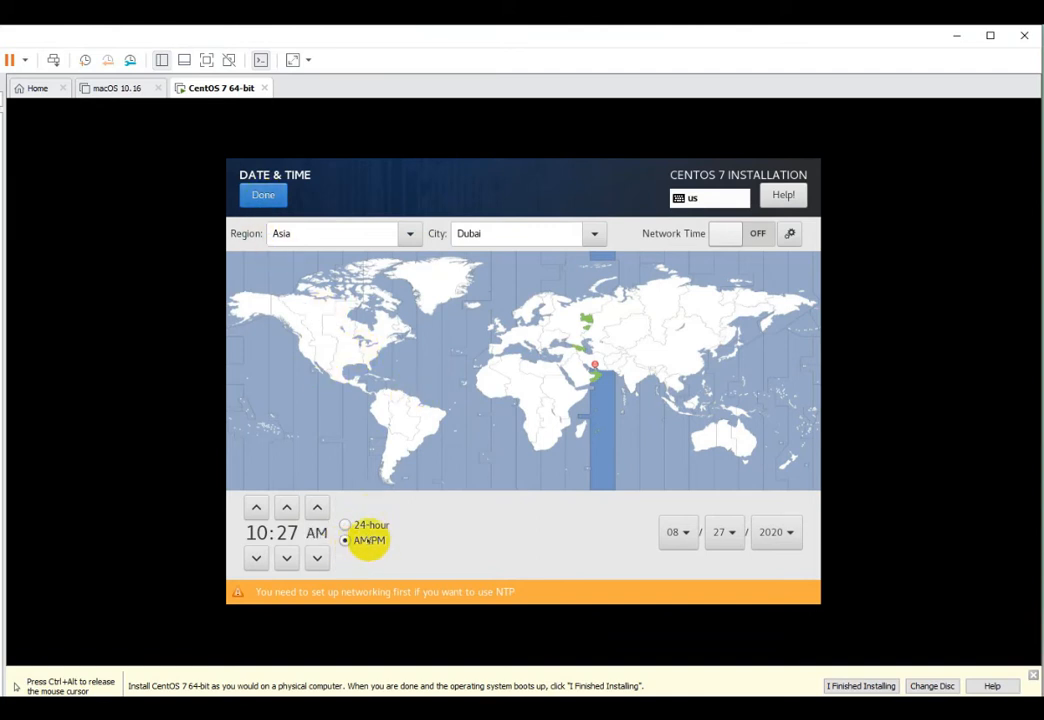
{"action": "left_click", "coordinate": [263, 195]}
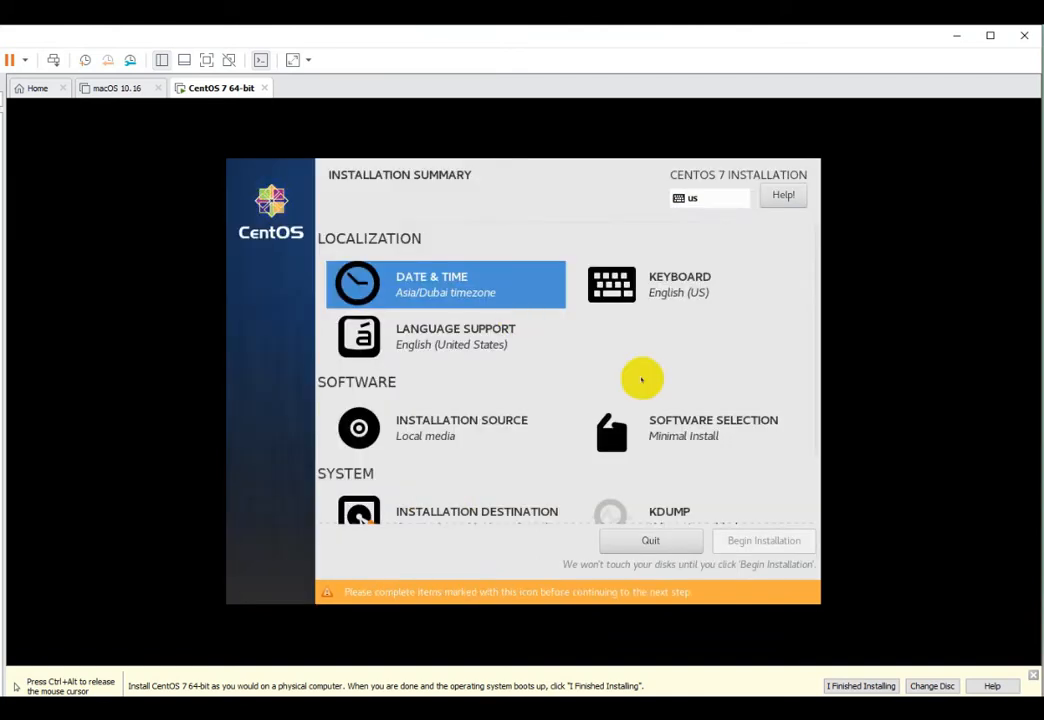
- Choose Server with GUI as the base environment in Software Selection
{"action": "left_click", "coordinate": [690, 437]}
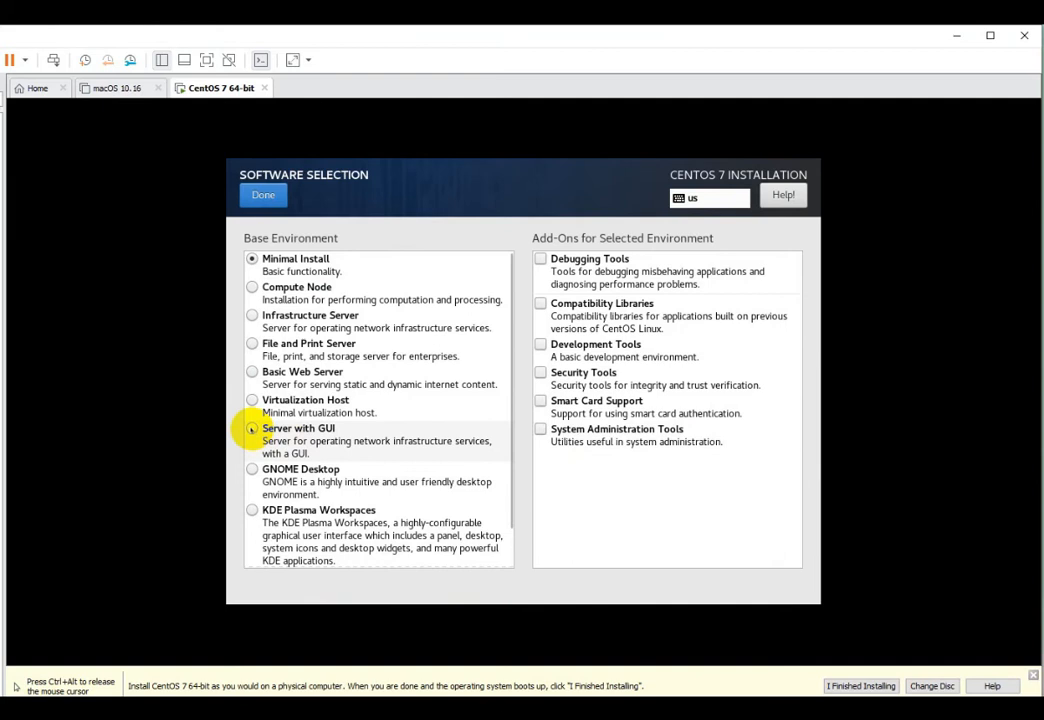
{"action": "left_click", "coordinate": [251, 429]}
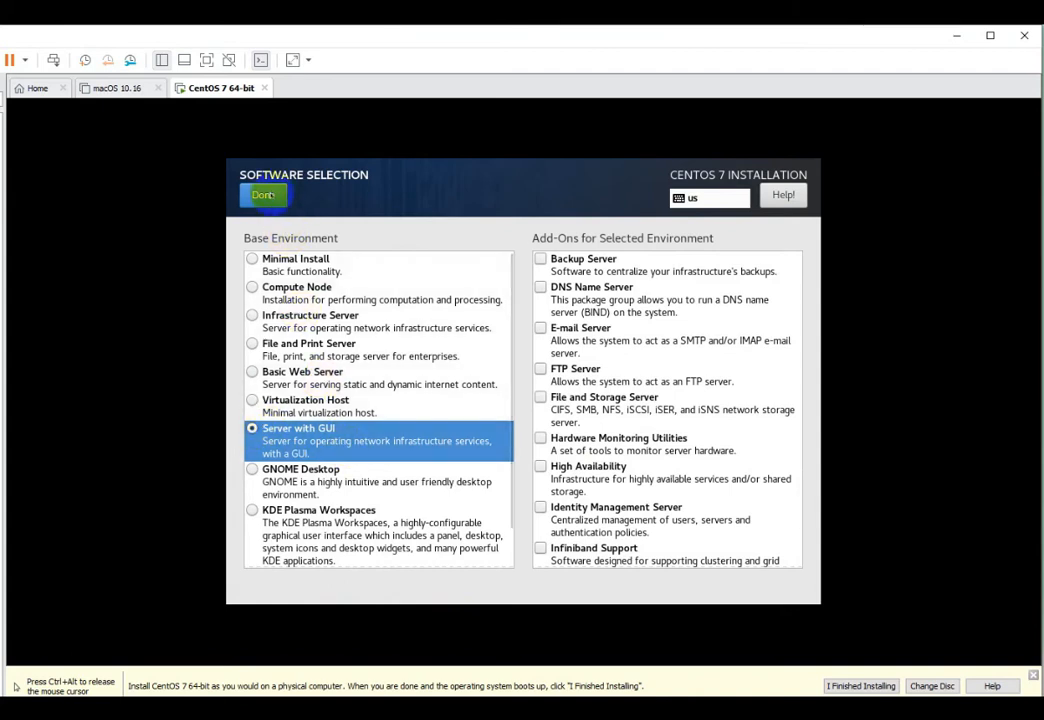
{"action": "left_click", "coordinate": [264, 195]}
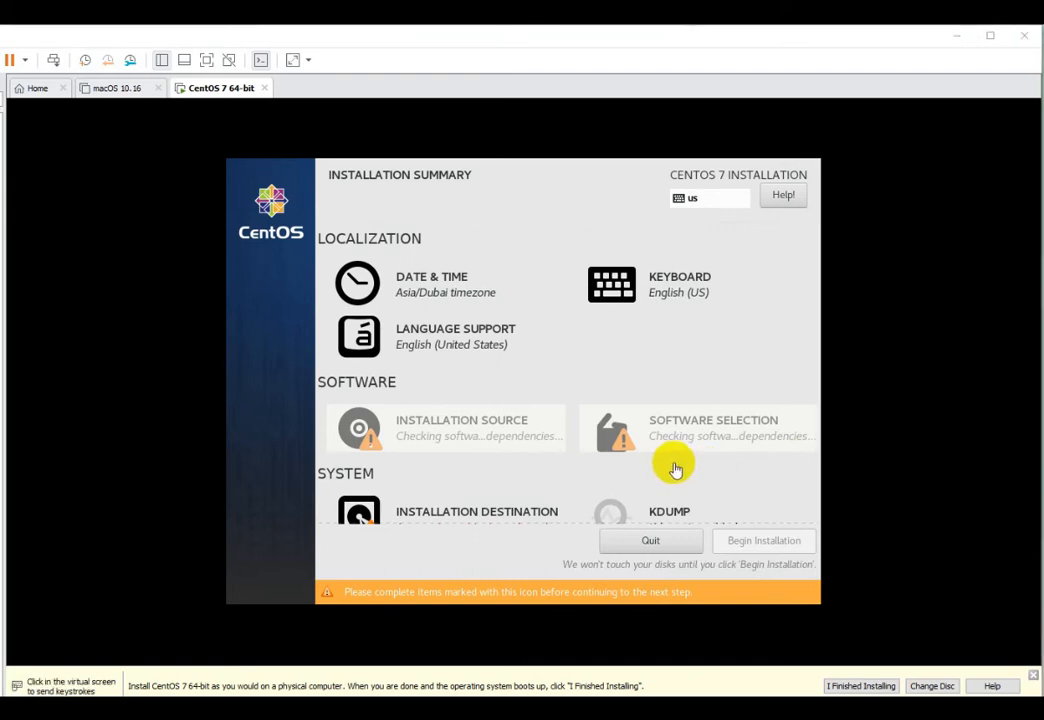
- Confirm the 50 GiB disk with automatic partitioning in Installation Destination
{"action": "scroll", "coordinate": [534, 433], "scroll_direction": "down", "scroll_amount": 1}
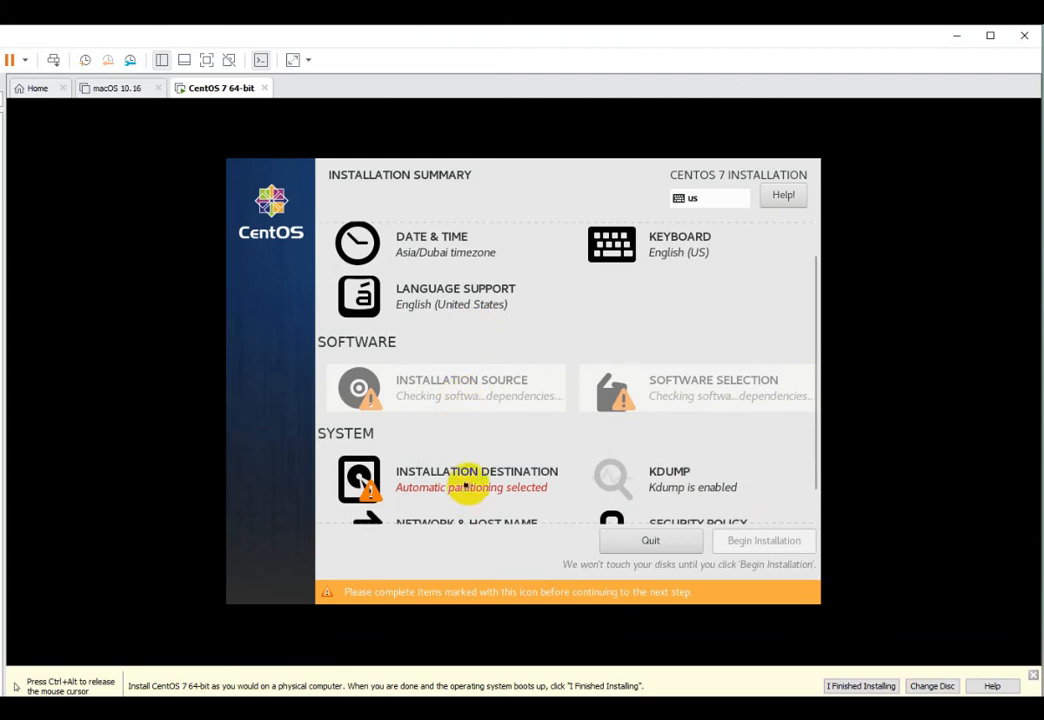
{"action": "left_click", "coordinate": [466, 487]}
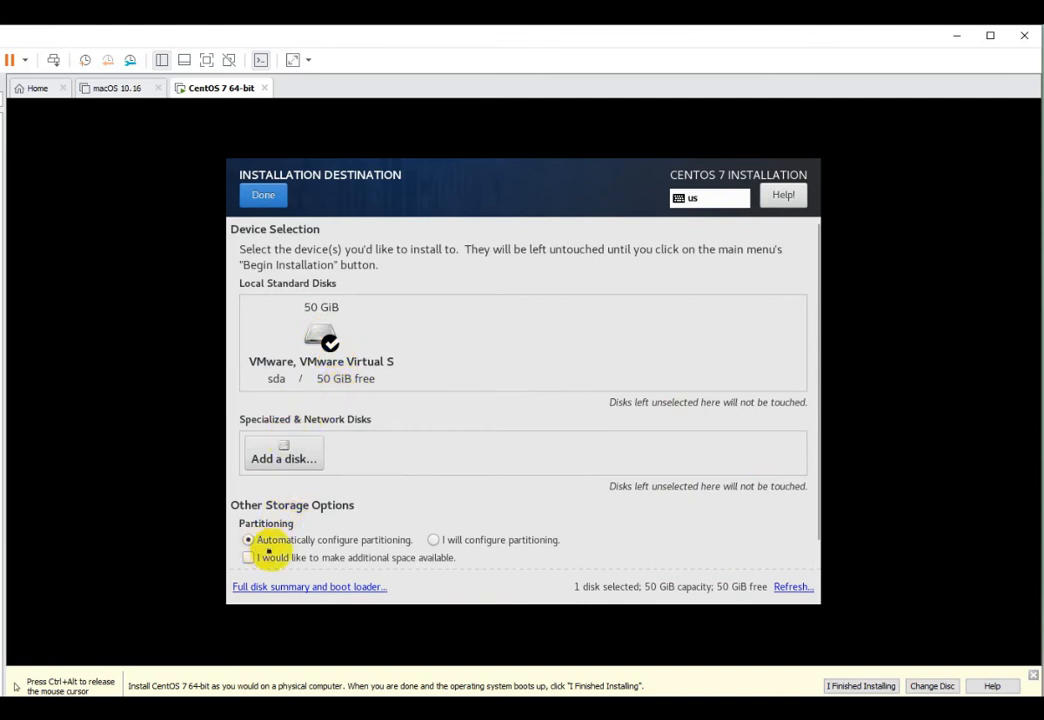
{"action": "key", "text": "ctrl+alt"}
{"action": "left_click", "coordinate": [216, 250]}
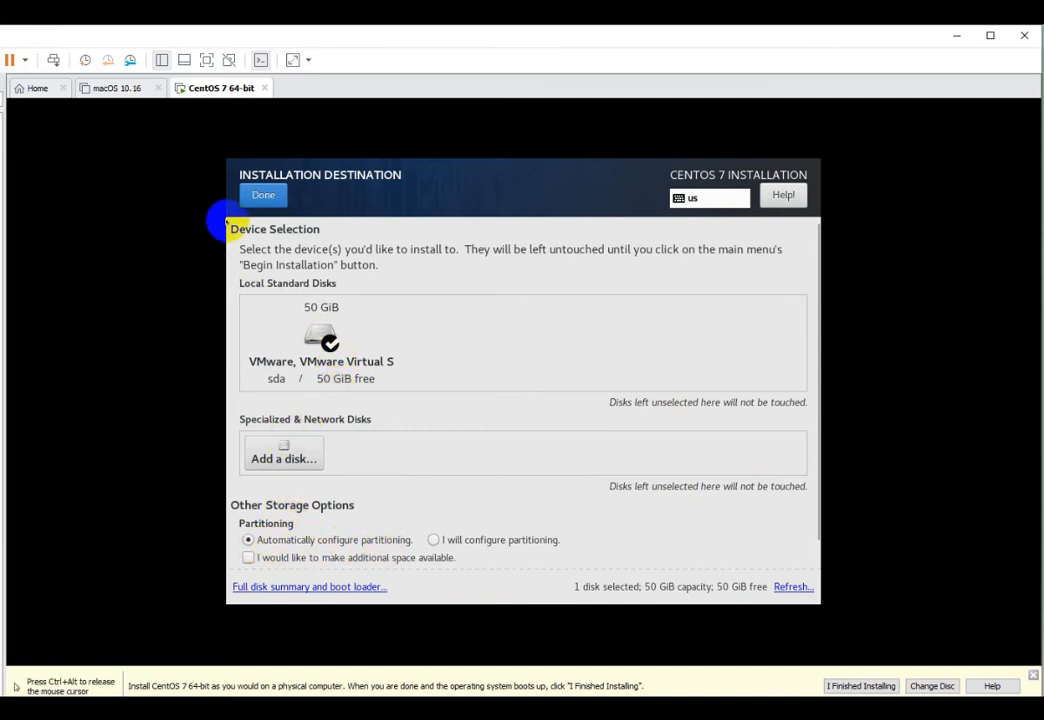
{"action": "left_click", "coordinate": [263, 196]}
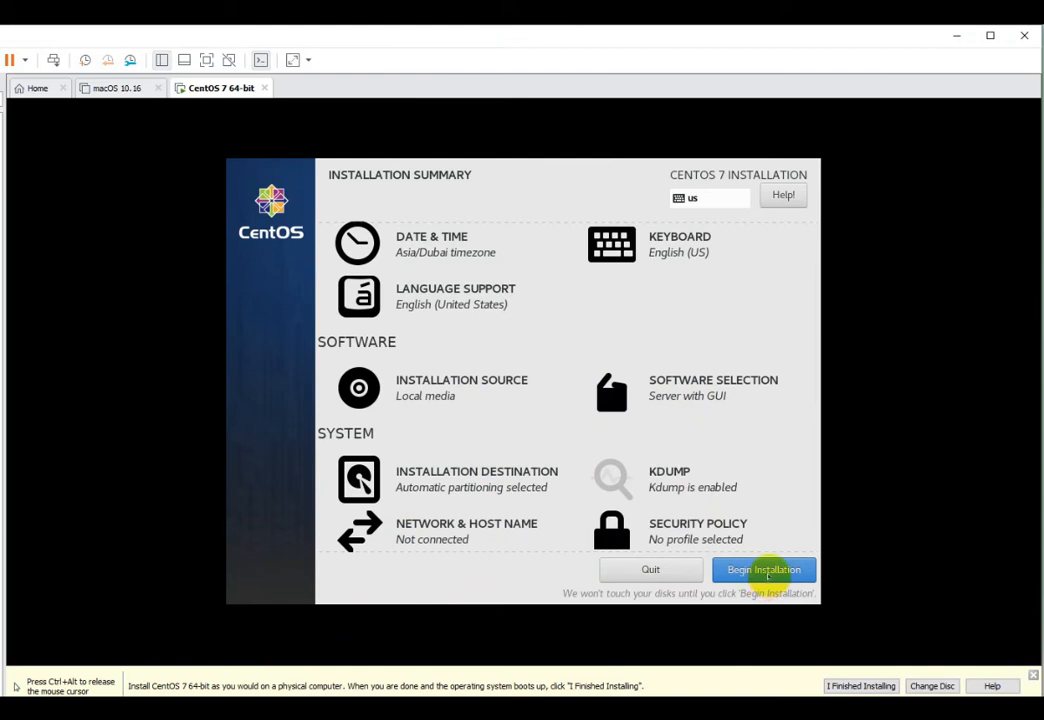
- Begin the installation and set and confirm the root password
{"action": "left_click", "coordinate": [768, 578]}
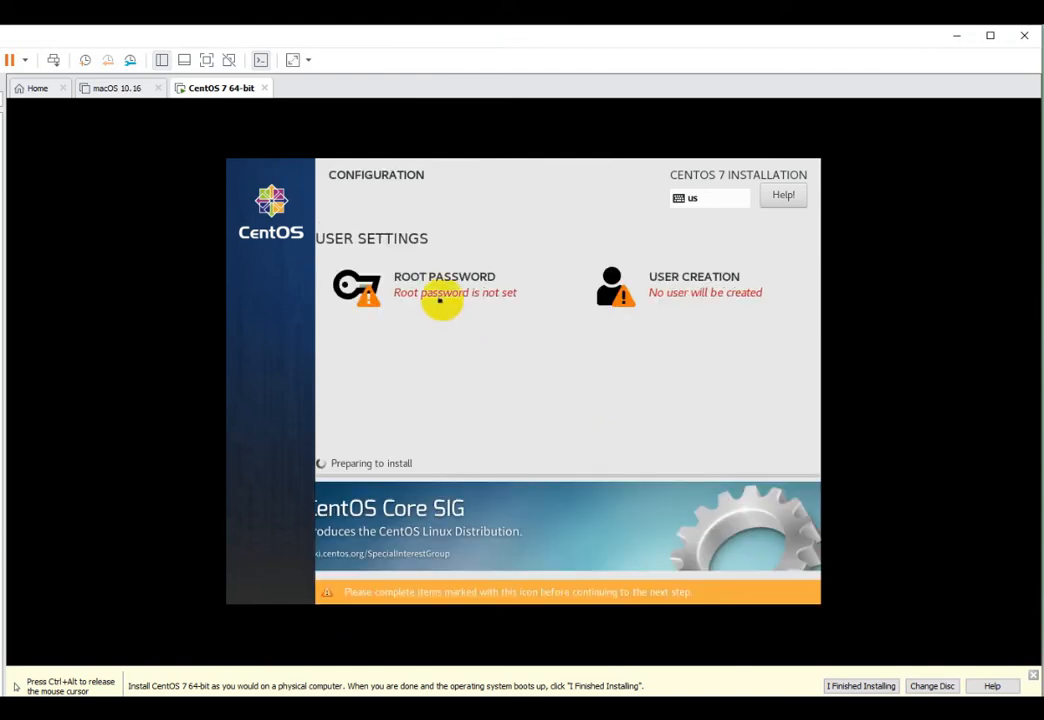
{"action": "left_click", "coordinate": [443, 295]}
{"action": "type", "text": "123•••••••"}
{"action": "key", "text": "Tab"}
{"action": "type", "text": "•2345"}
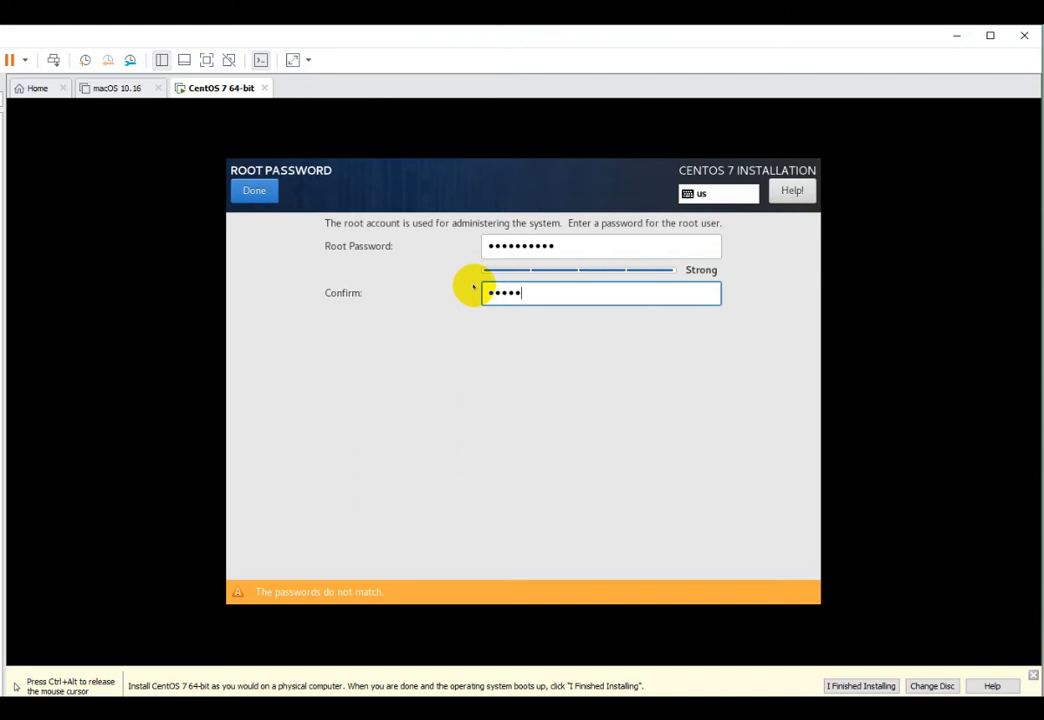
{"action": "type", "text": "67890"}
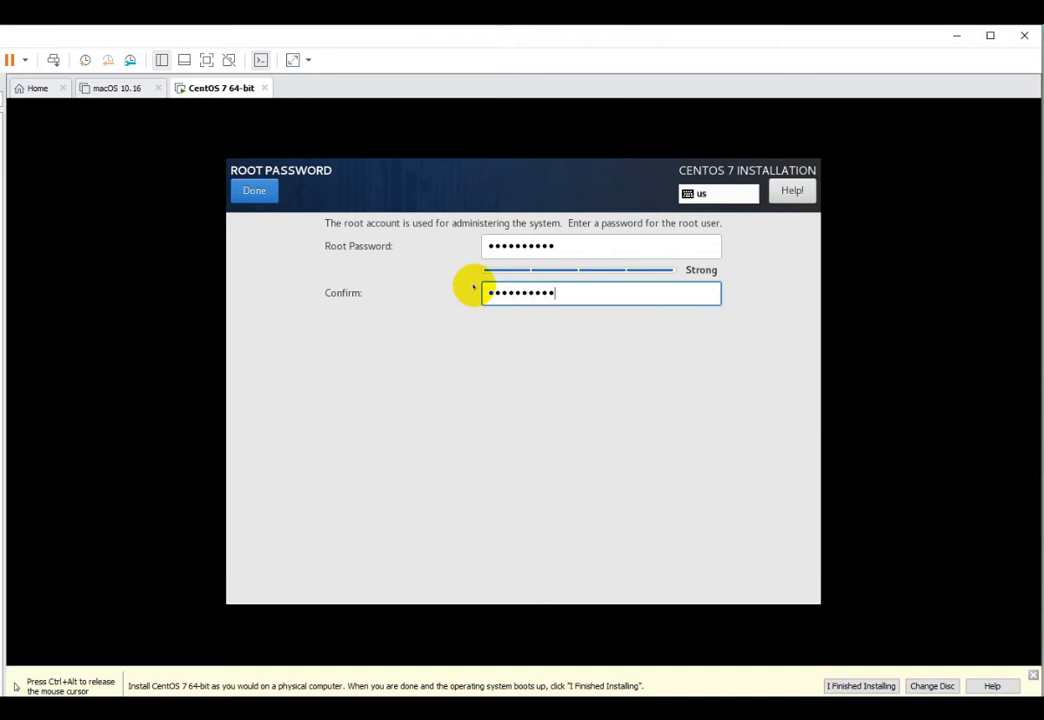
{"action": "left_click", "coordinate": [254, 190]}
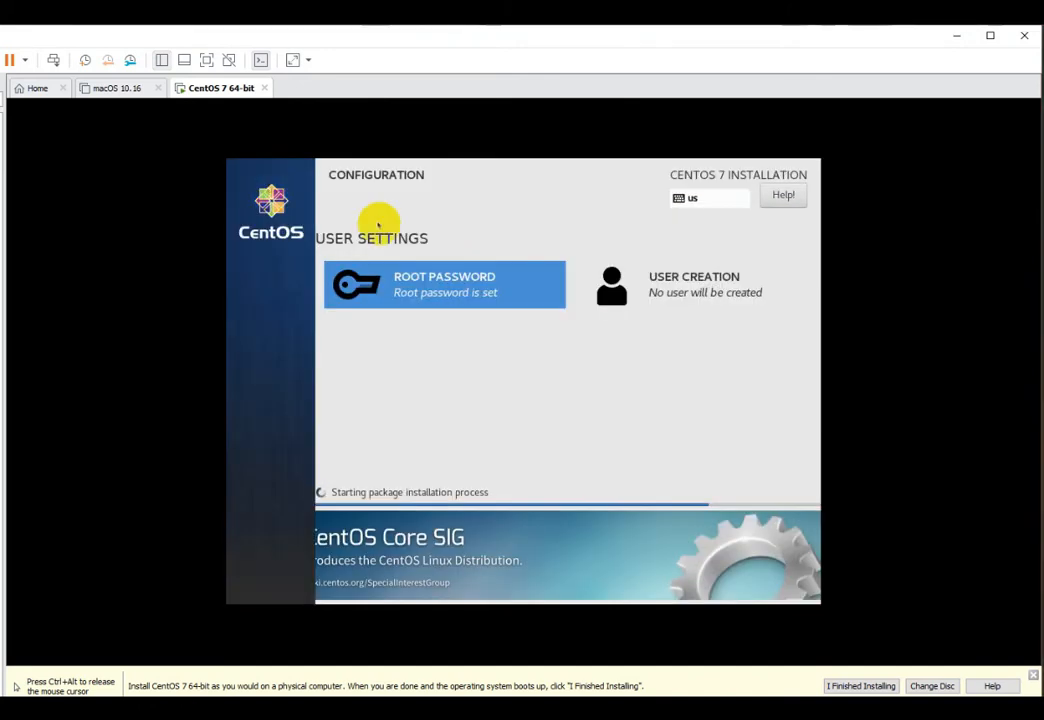
- Create an administrator user with a short password, accepting the weak-password warning
{"action": "left_click", "coordinate": [690, 291]}
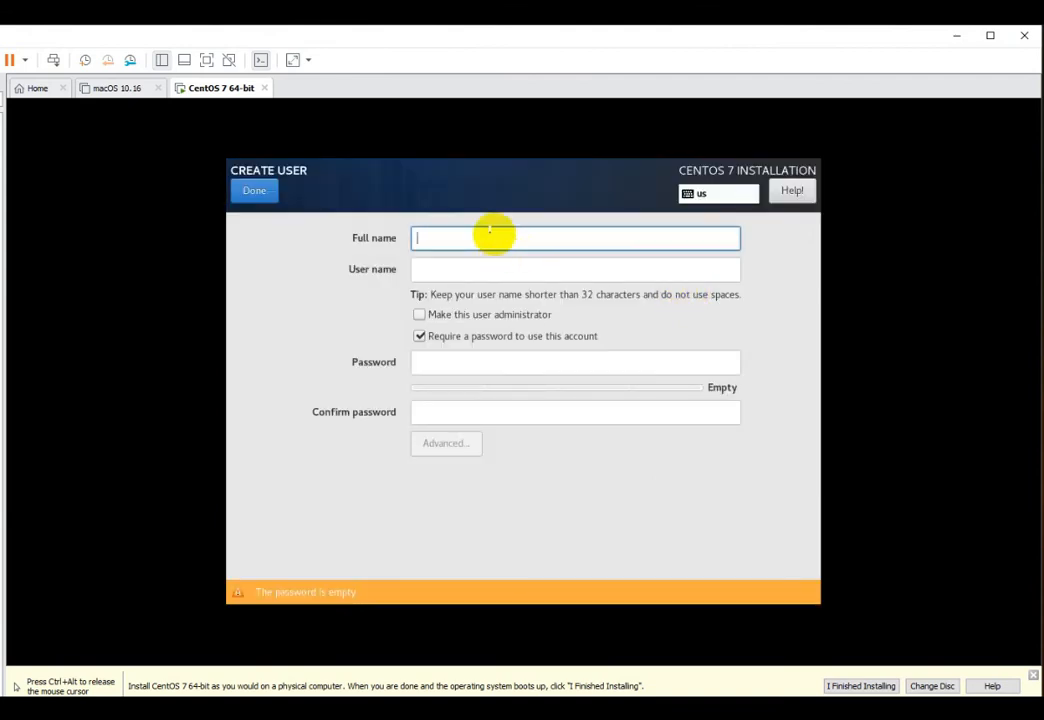
{"action": "type", "text": "cento"}
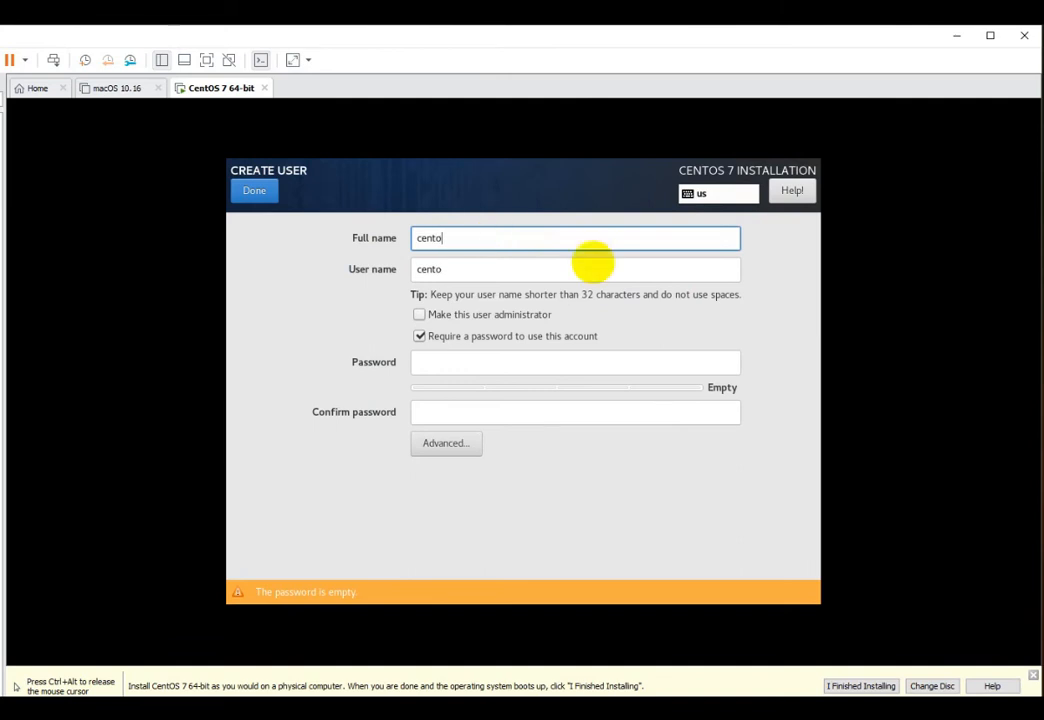
{"action": "left_click", "coordinate": [426, 315]}
{"action": "left_click", "coordinate": [433, 365]}
{"action": "type", "text": "1234"}
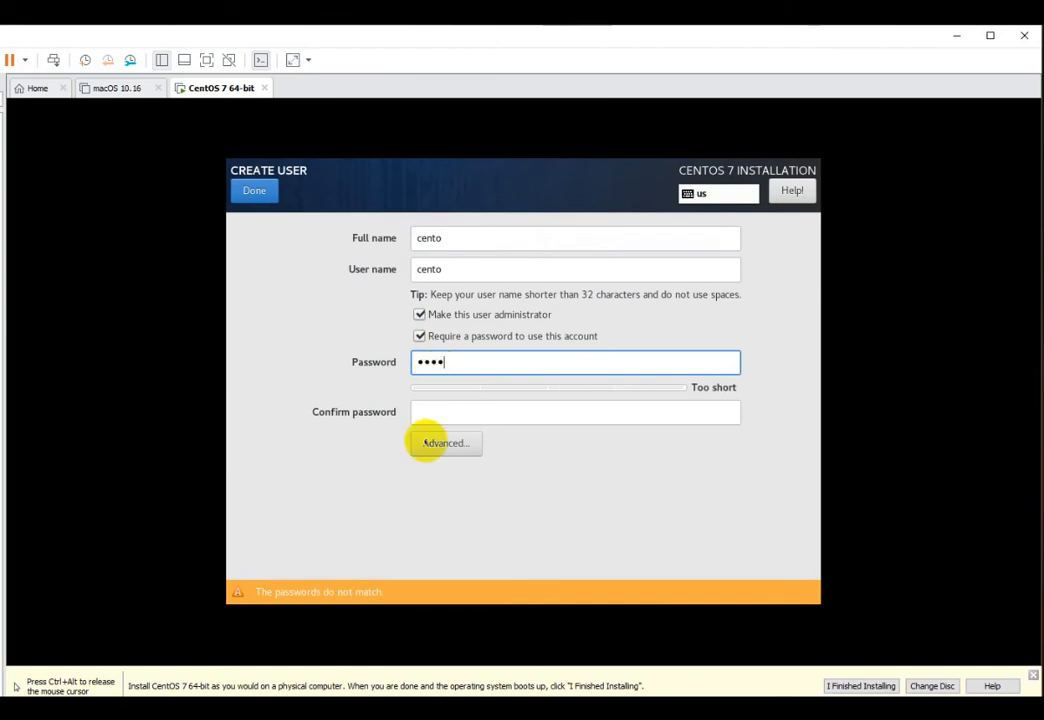
{"action": "left_click", "coordinate": [453, 410]}
{"action": "type", "text": "1234"}
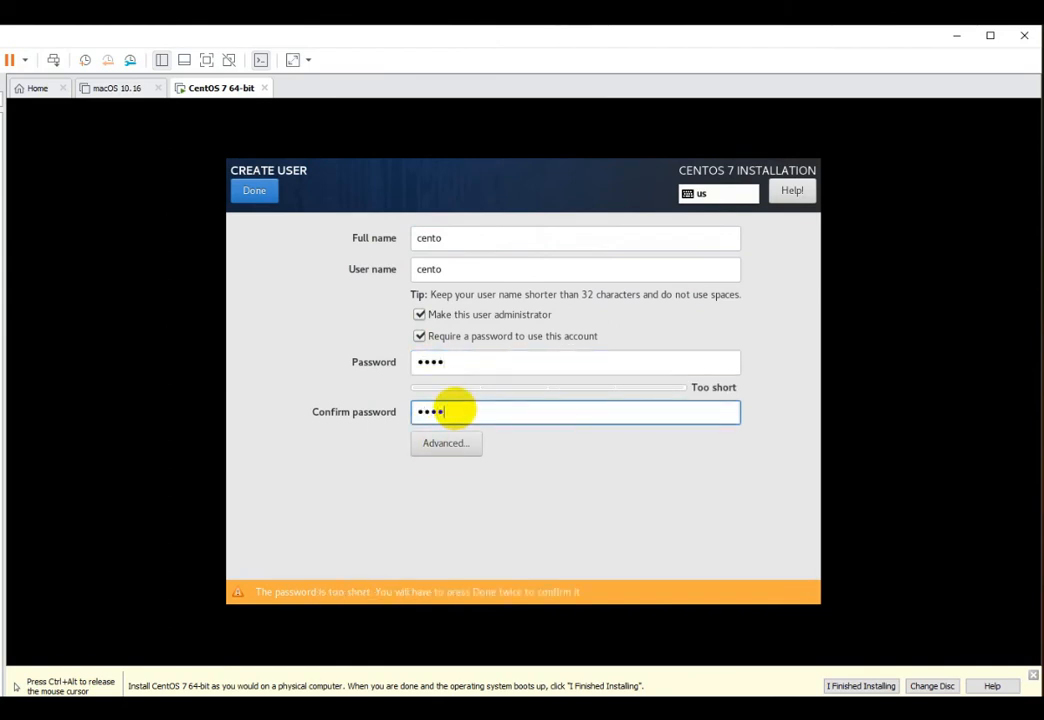
{"action": "left_click", "coordinate": [466, 366]}
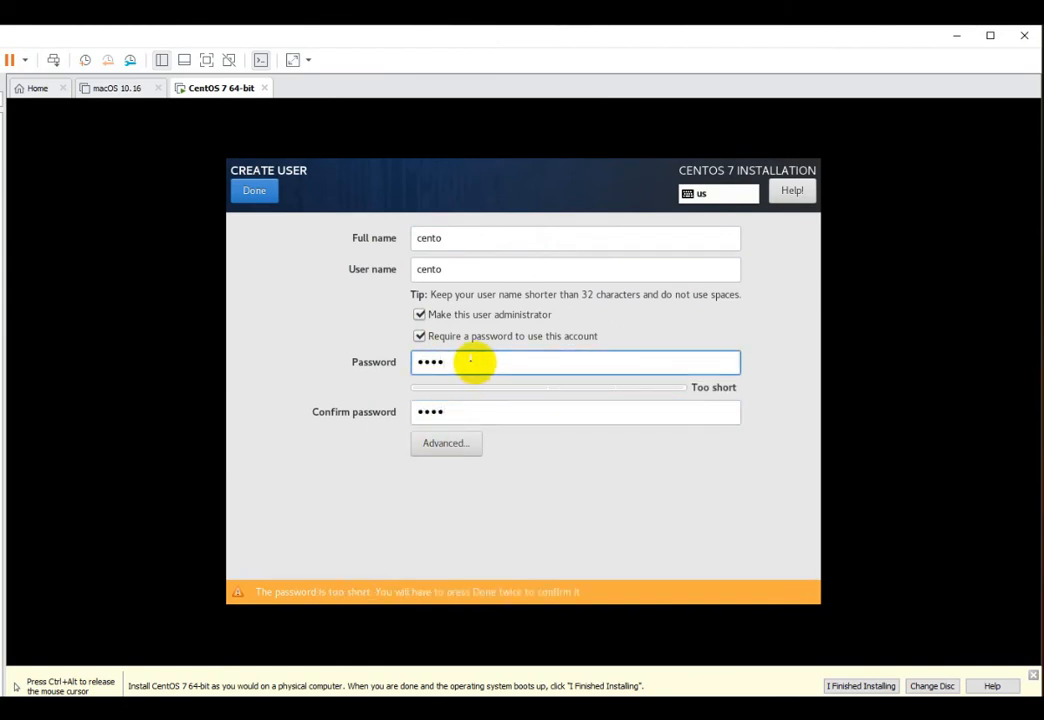
{"action": "left_click", "coordinate": [254, 190]}
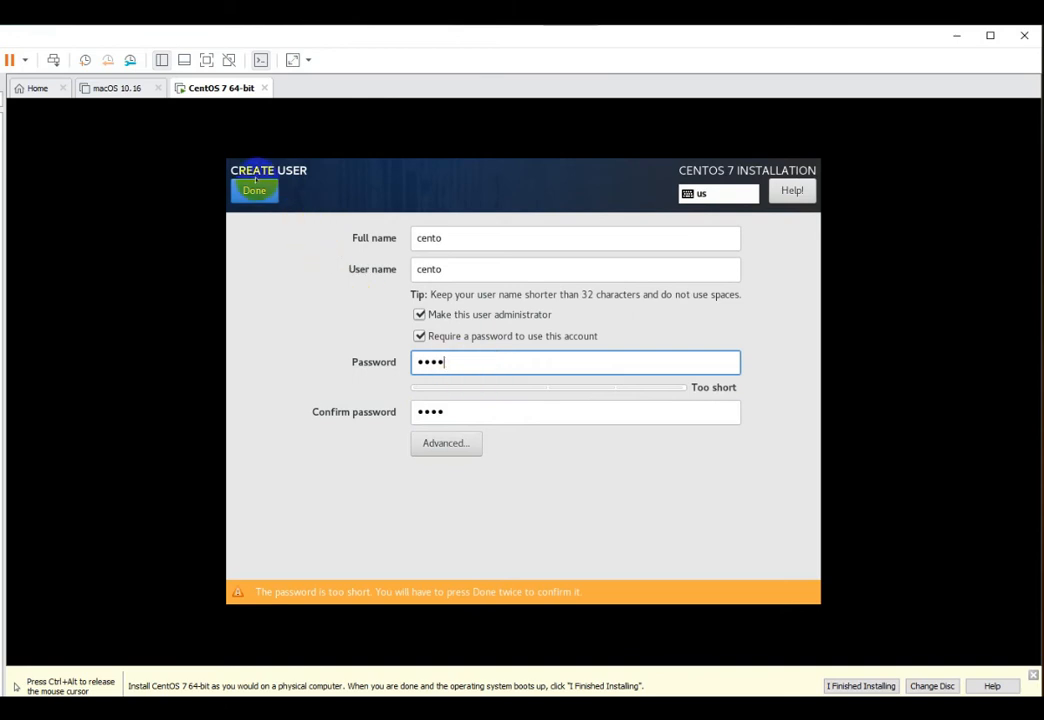
{"action": "left_click", "coordinate": [254, 190]}
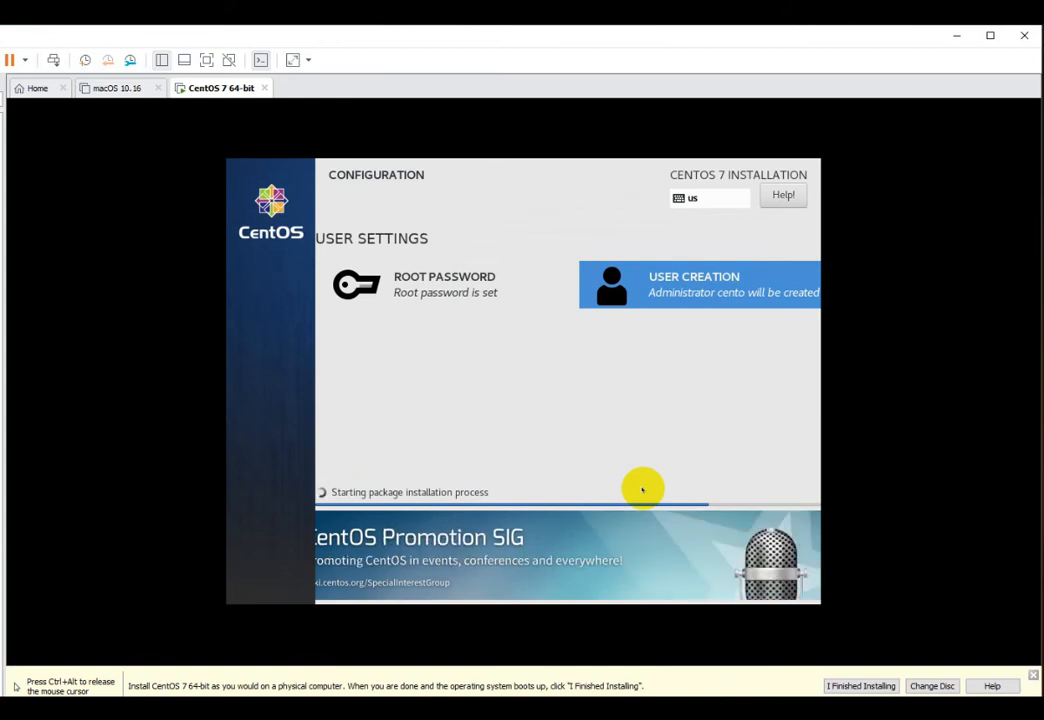
- Once installation completes, mark it finished on the VMware bar and reboot the VM
{"action": "key", "text": "ctrl+alt"}
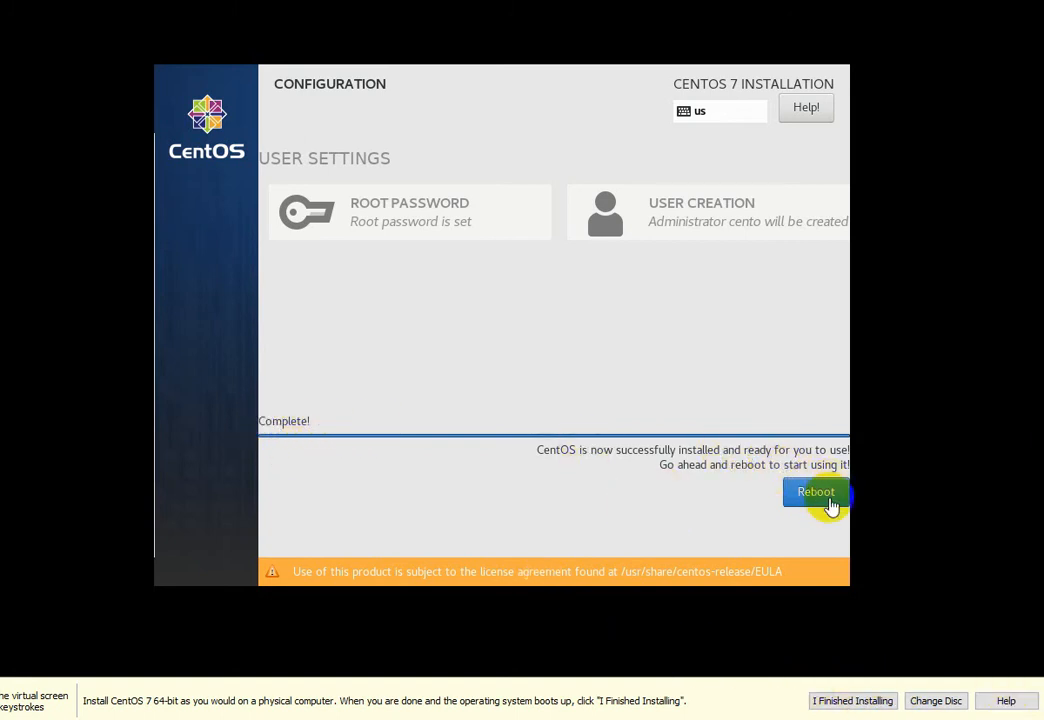
{"action": "left_click", "coordinate": [845, 703]}
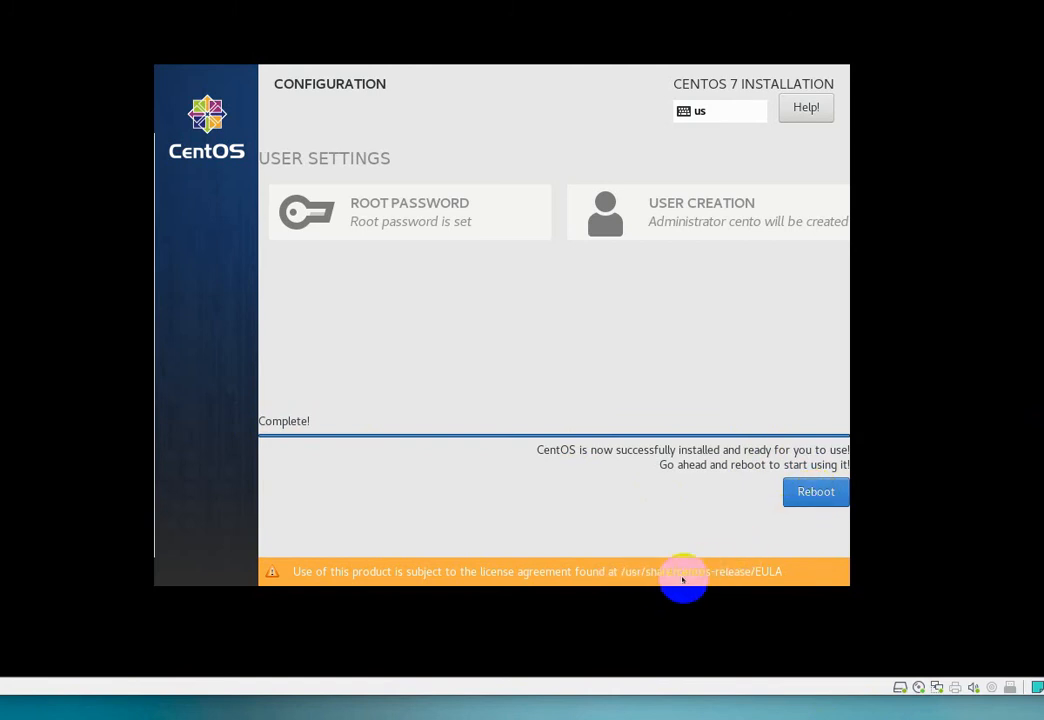
{"action": "left_click", "coordinate": [814, 503]}
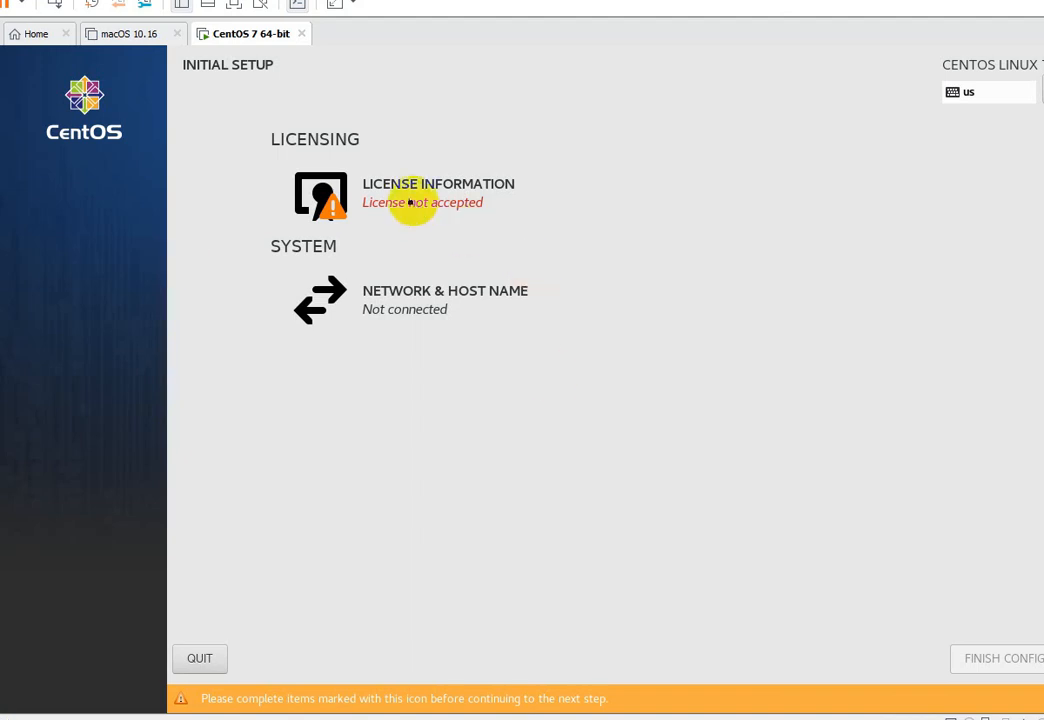
- Accept the CentOS 7 license agreement in Initial Setup
{"action": "left_click", "coordinate": [413, 201]}
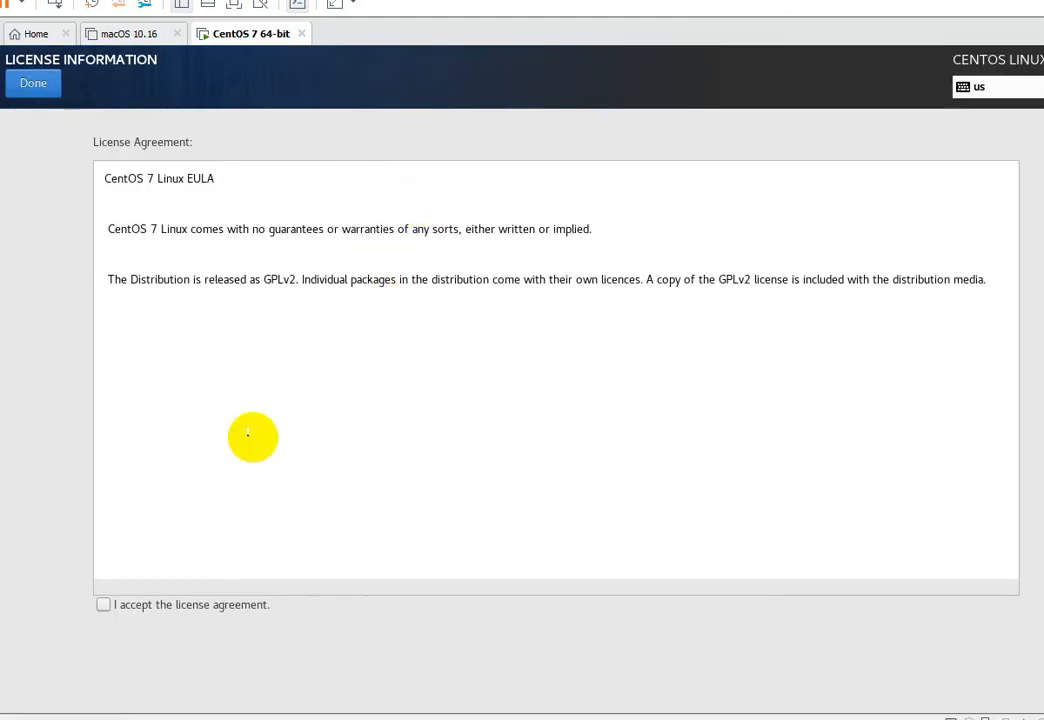
{"action": "left_click", "coordinate": [103, 604]}
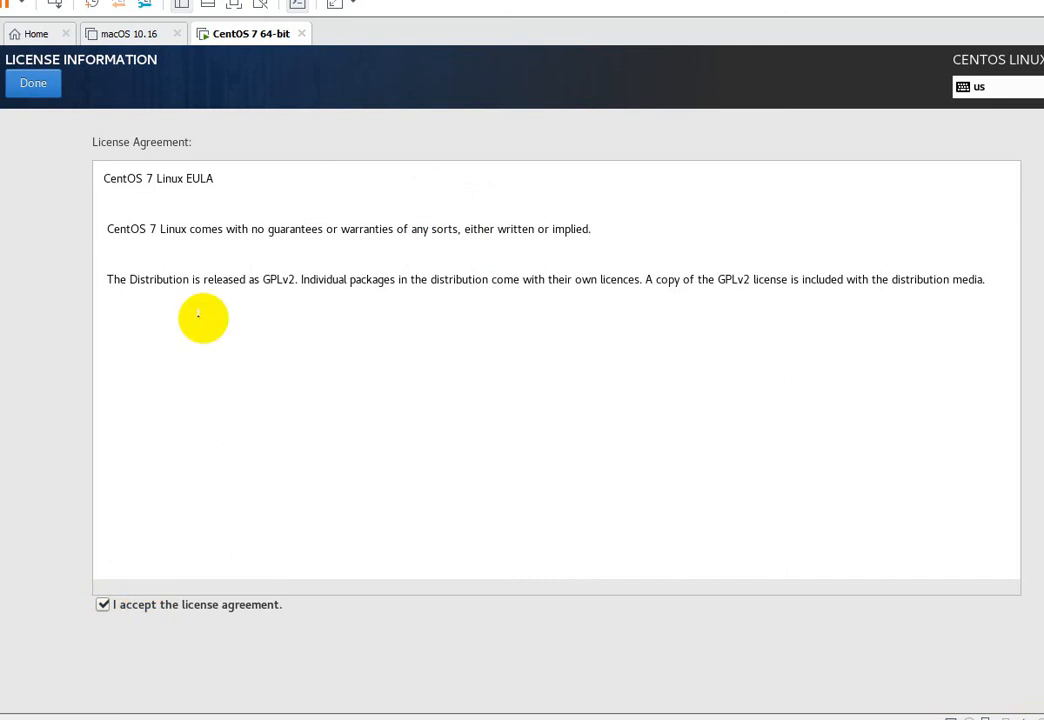
{"action": "left_click", "coordinate": [44, 93]}
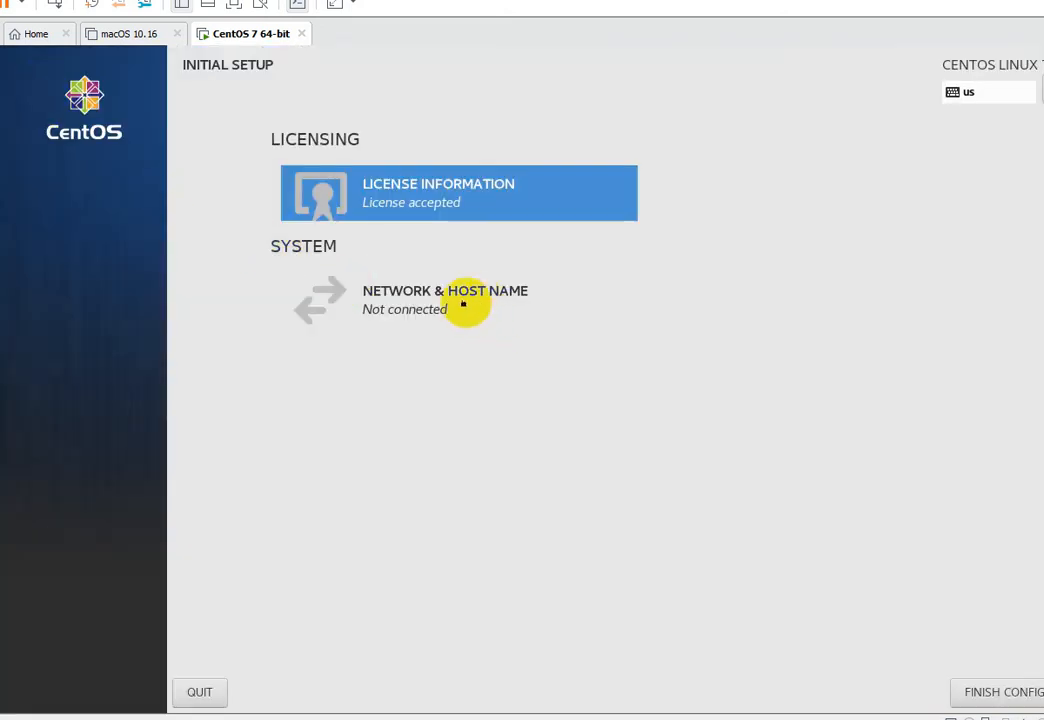
- Switch the ens33 Ethernet connection on under Network & Host Name
{"action": "left_click", "coordinate": [378, 298]}
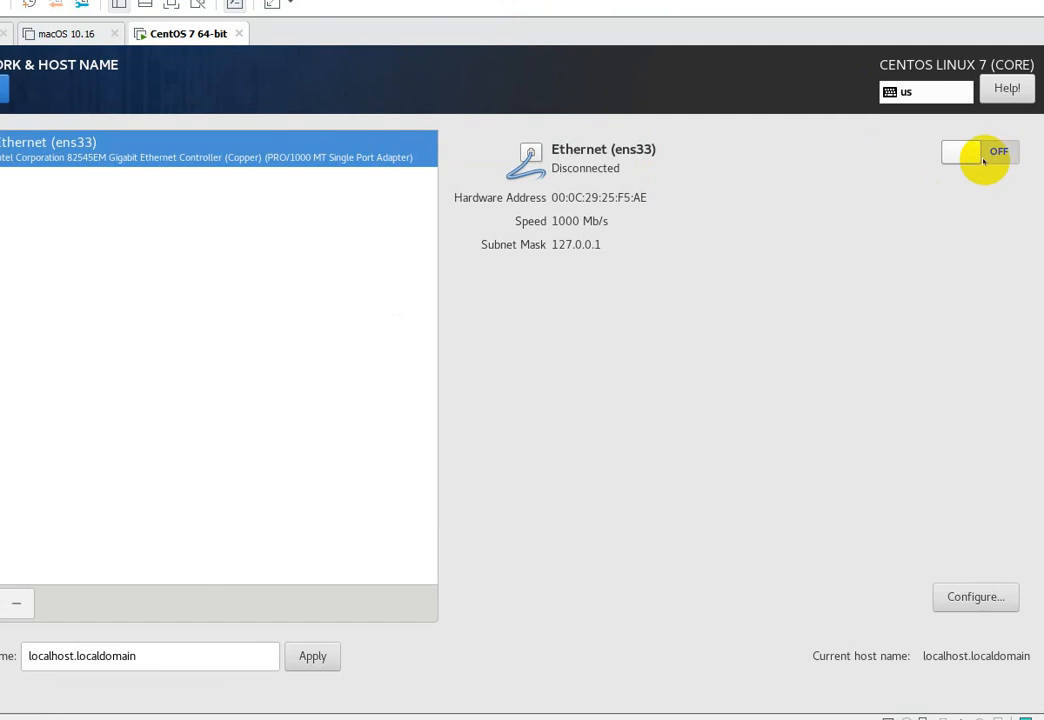
{"action": "left_click", "coordinate": [989, 153]}
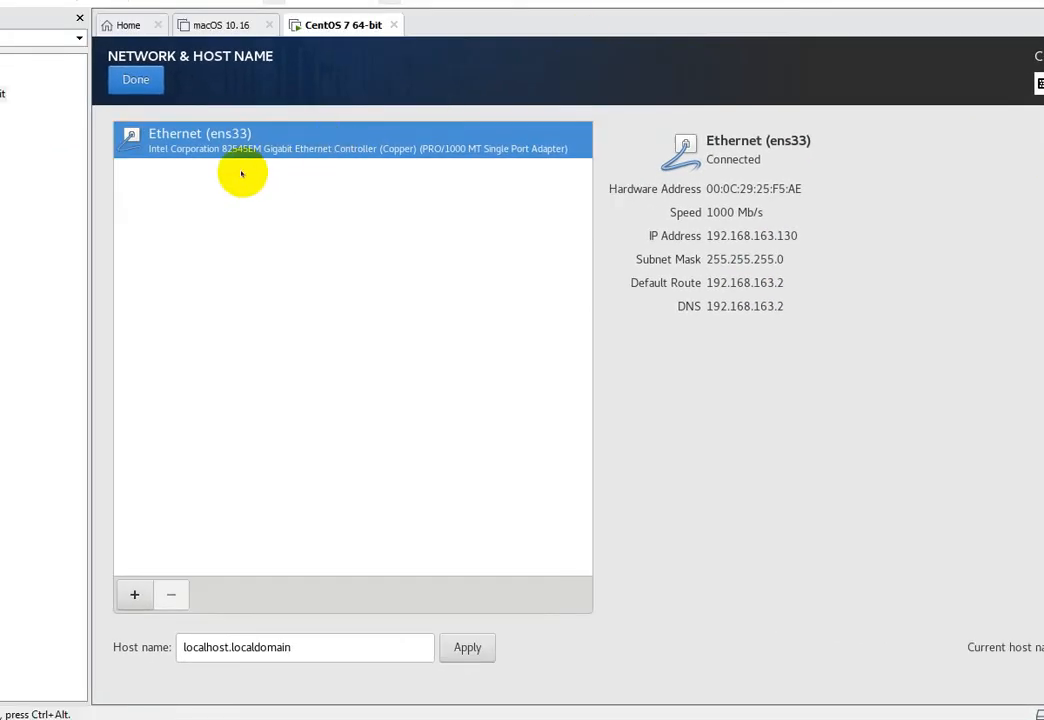
{"action": "left_click", "coordinate": [147, 87]}
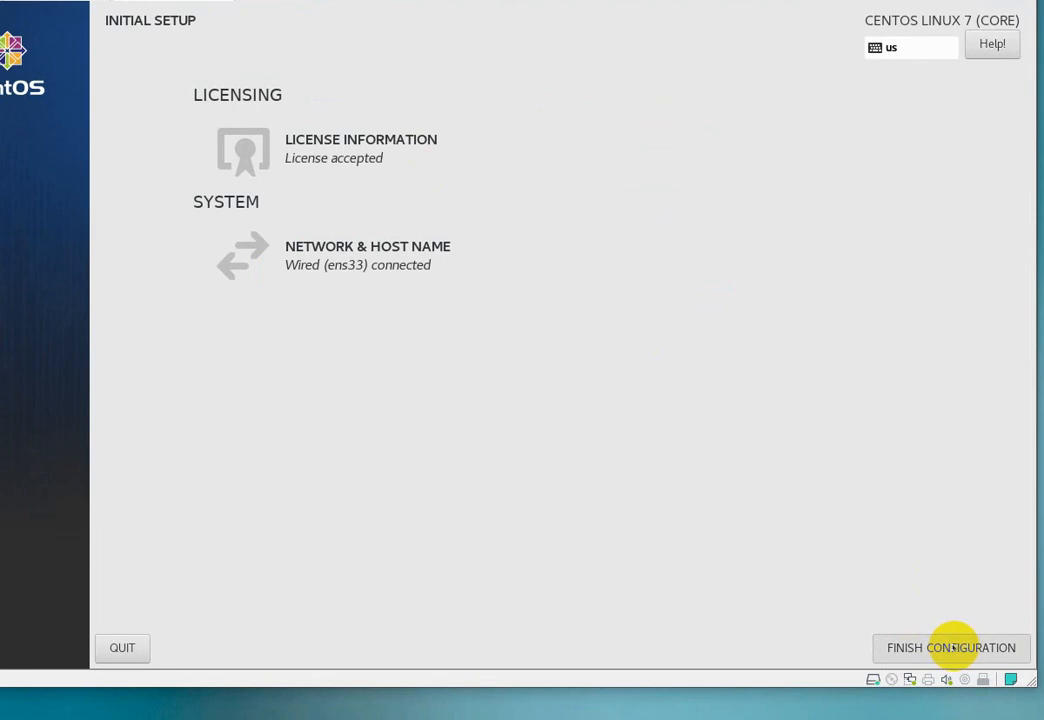
- Finish the initial configuration, then sign in as the created user at the login screen
{"action": "left_click", "coordinate": [953, 647]}
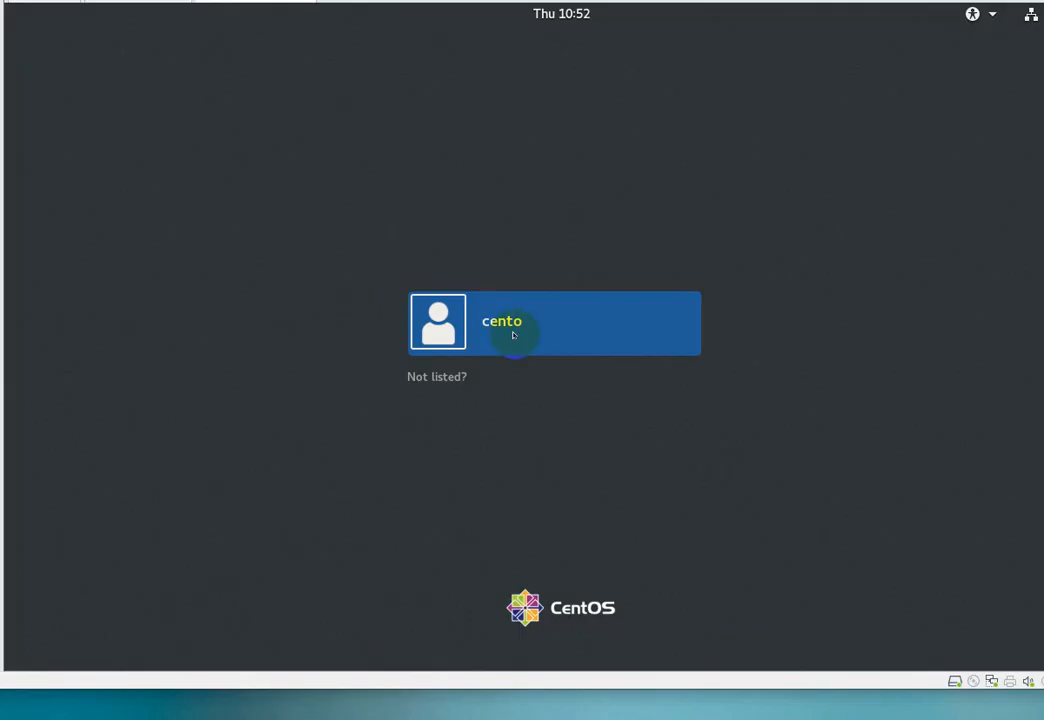
{"action": "left_click", "coordinate": [516, 334]}
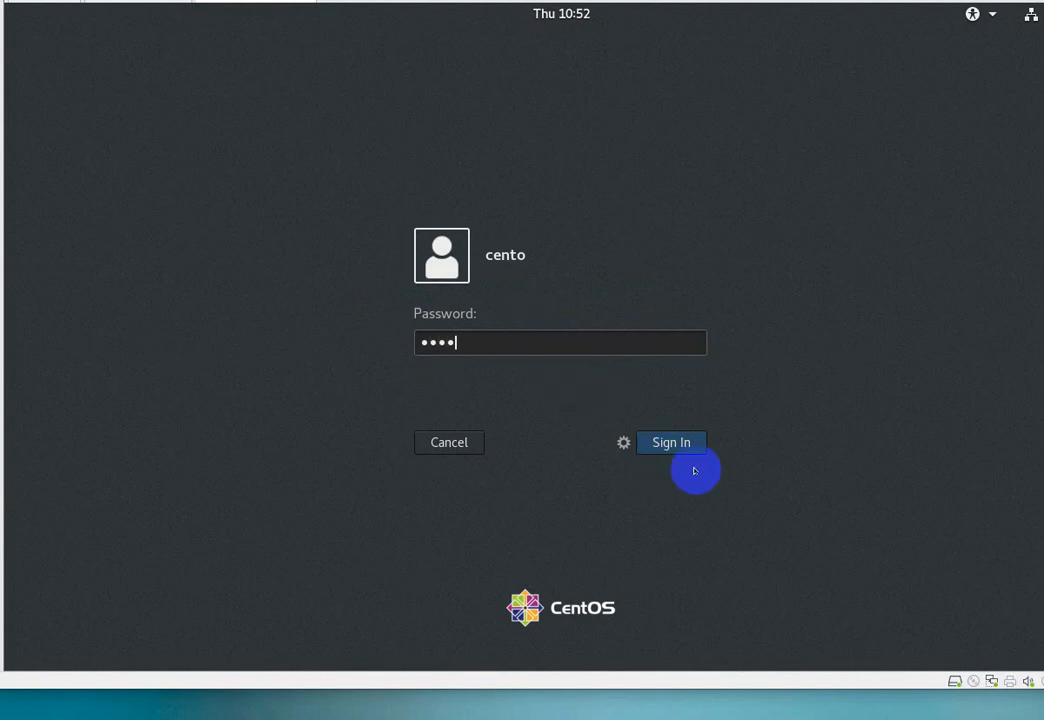
{"action": "left_click", "coordinate": [682, 441]}
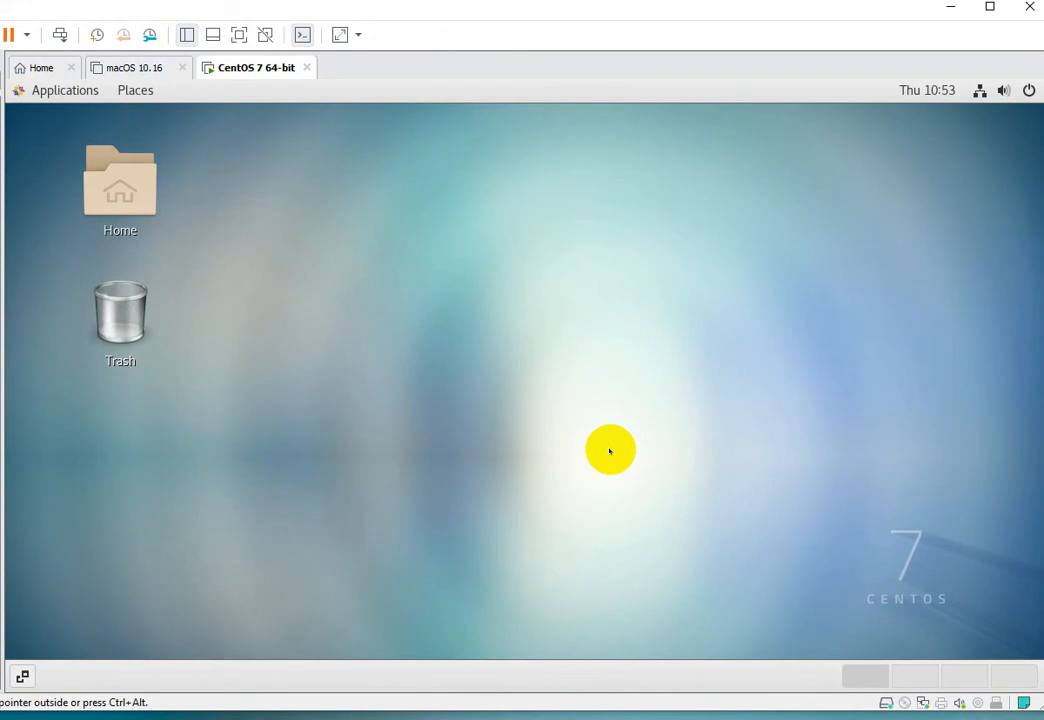
- Keep English and the English (US) keyboard, turn location services off, and skip online accounts
{"action": "left_click", "coordinate": [62, 93]}
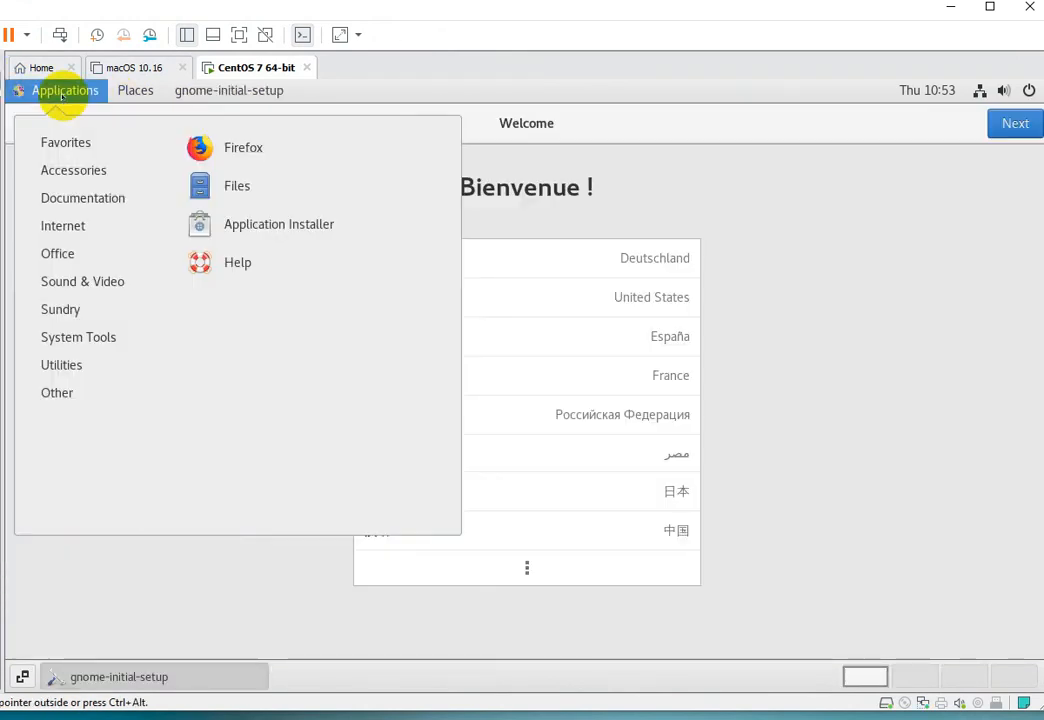
{"action": "left_click", "coordinate": [62, 93]}
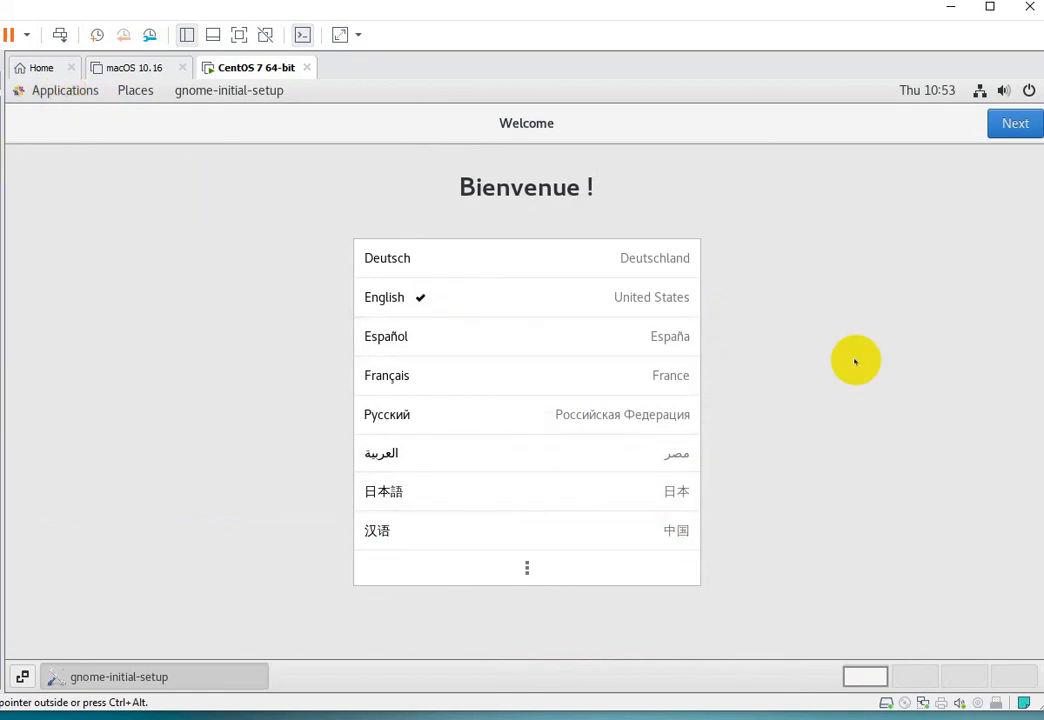
{"action": "left_click", "coordinate": [1014, 124]}
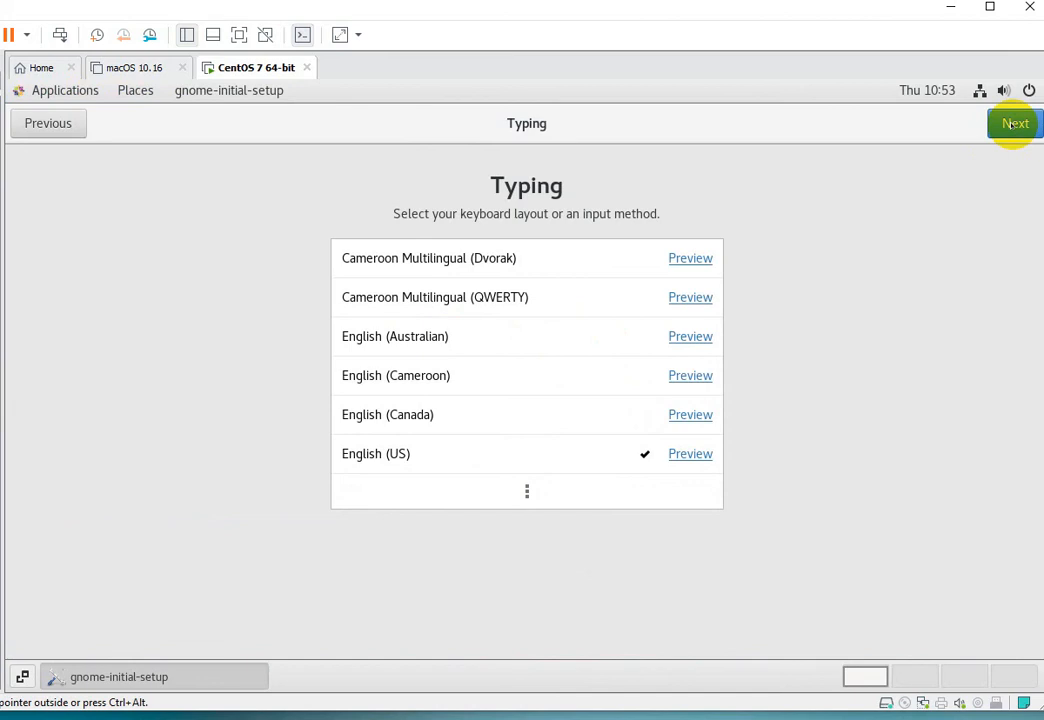
{"action": "left_click", "coordinate": [1014, 124]}
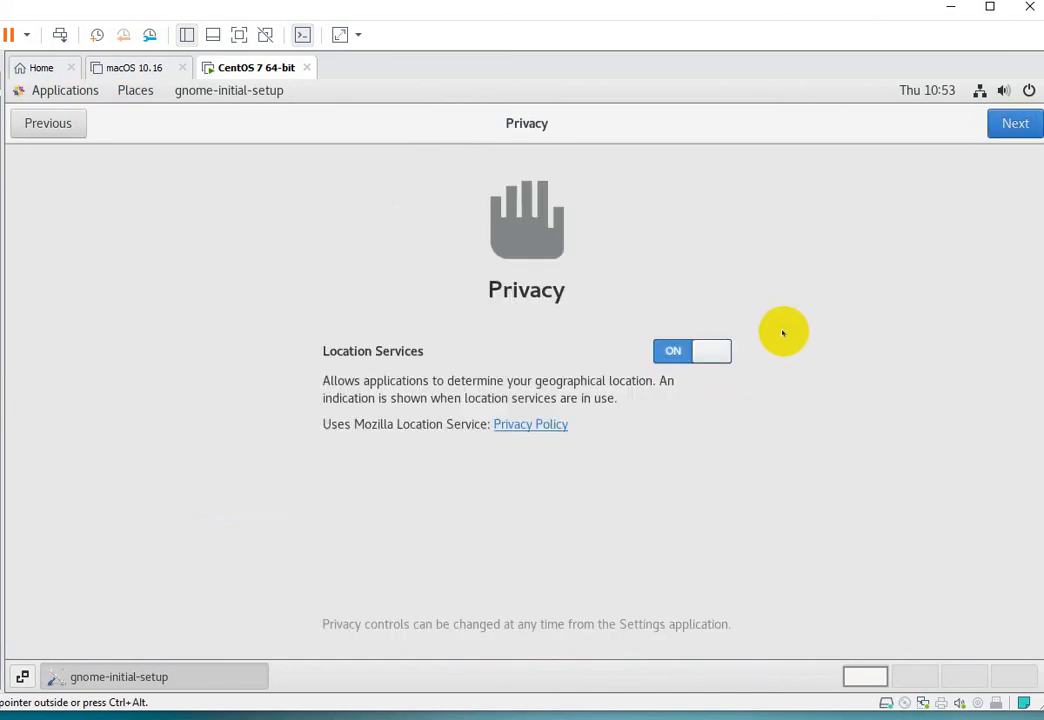
{"action": "left_click", "coordinate": [685, 351]}
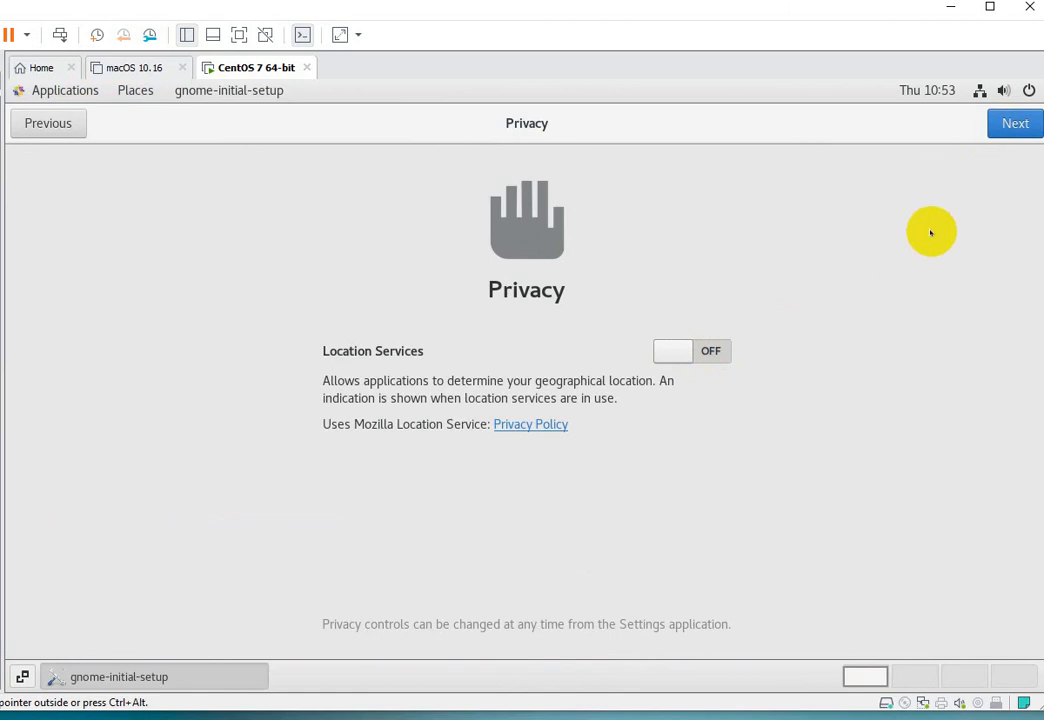
{"action": "left_click", "coordinate": [1013, 123]}
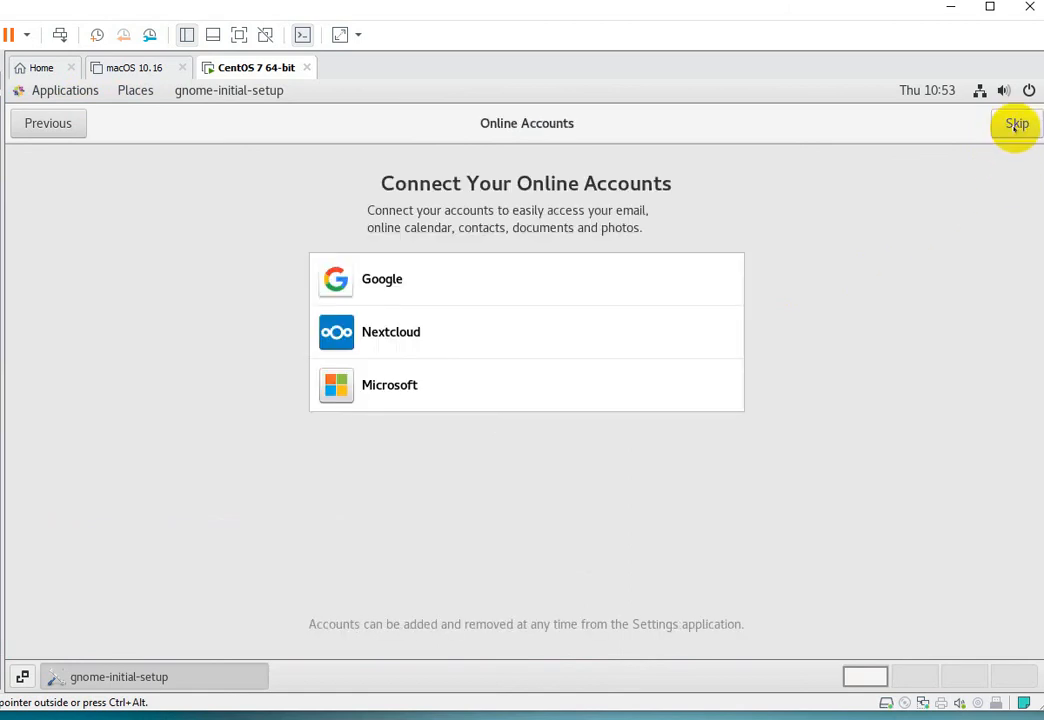
{"action": "left_click", "coordinate": [1015, 124]}
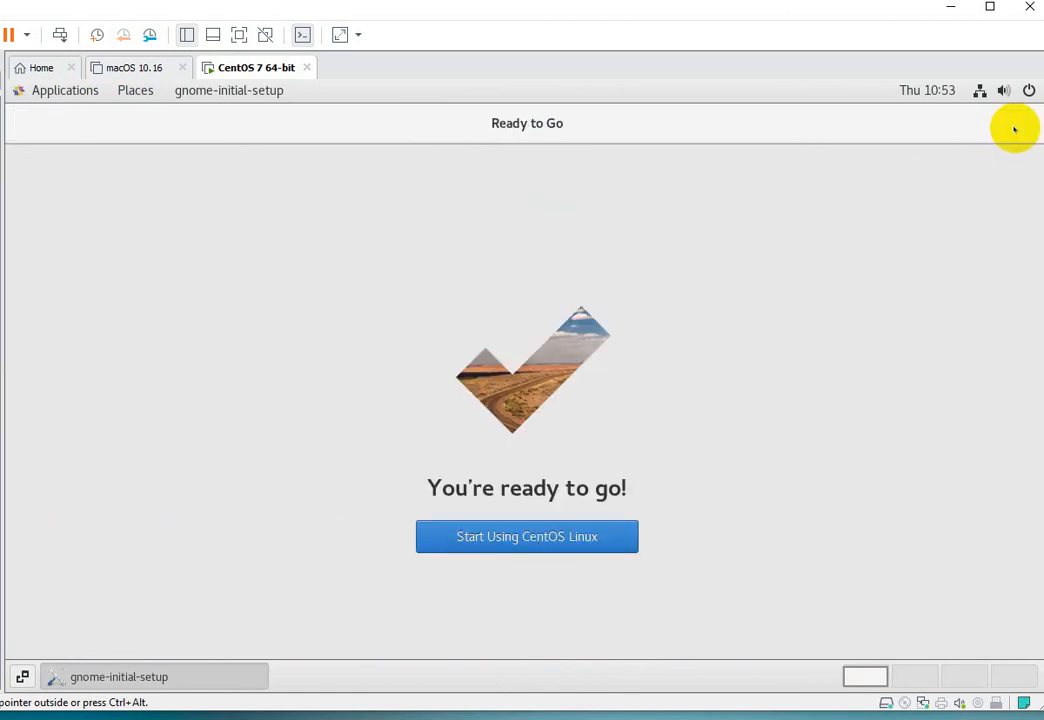
{"action": "left_click", "coordinate": [535, 537]}
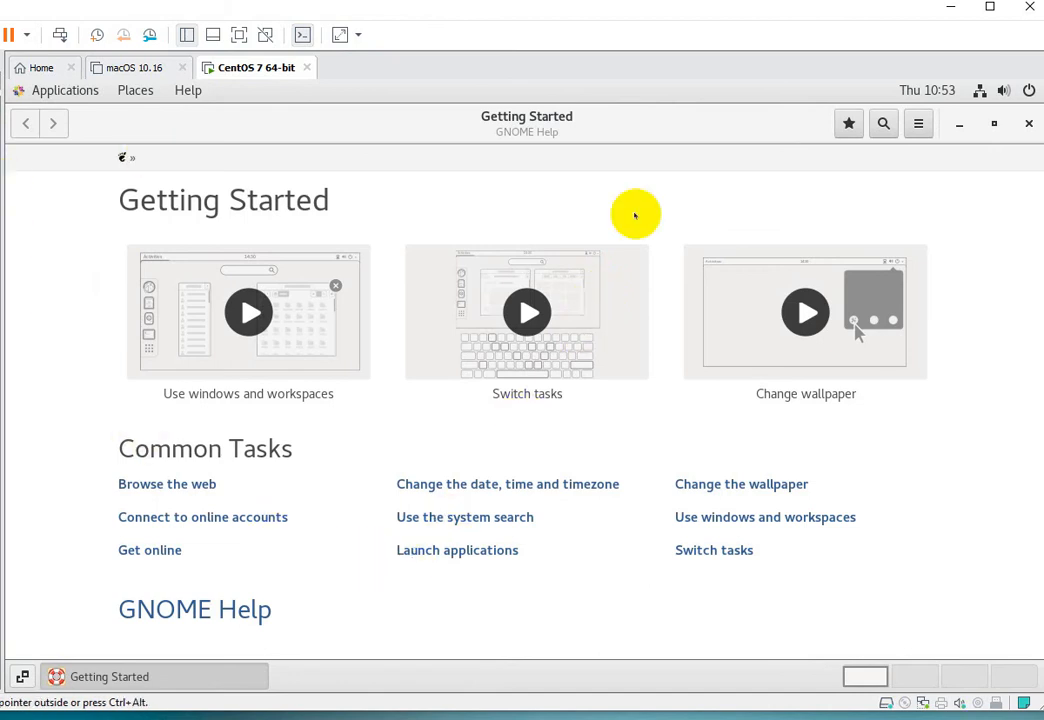
- Close the Getting Started help window and browse the Applications list
{"action": "left_click", "coordinate": [1028, 124]}
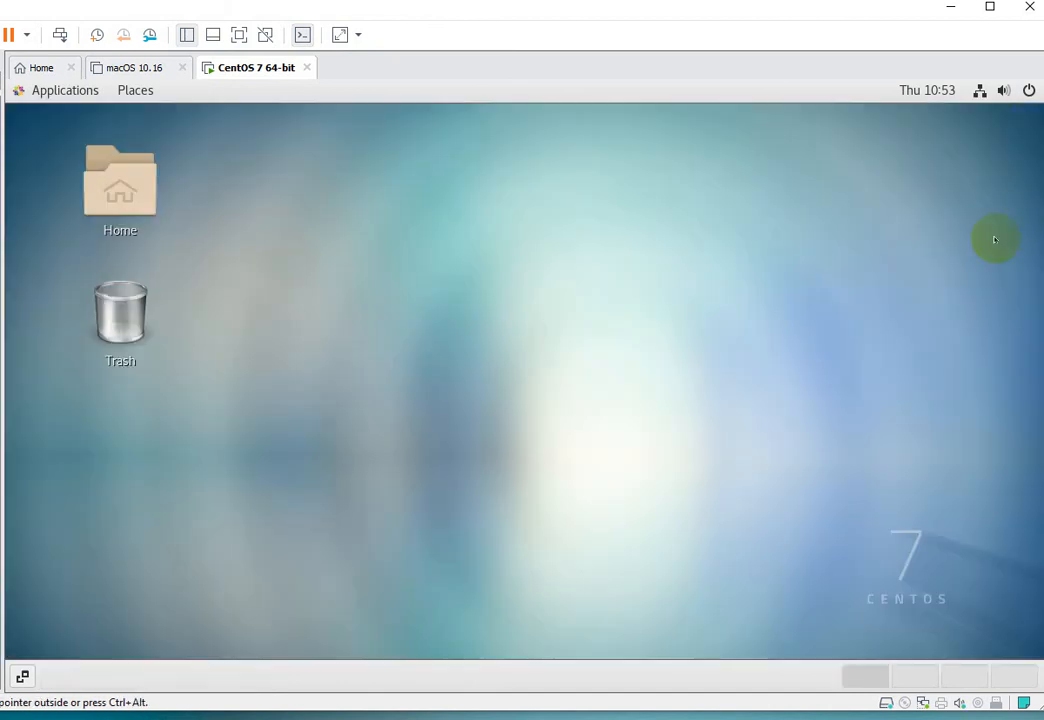
{"action": "left_click", "coordinate": [42, 86]}
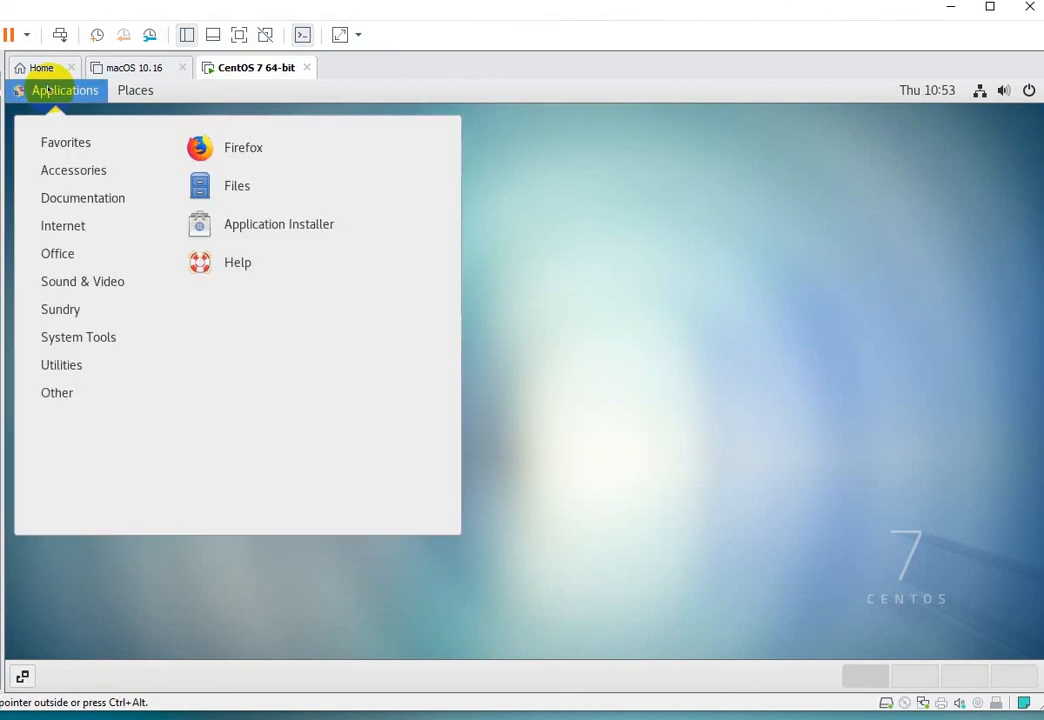
{"action": "mouse_move", "coordinate": [87, 174]}
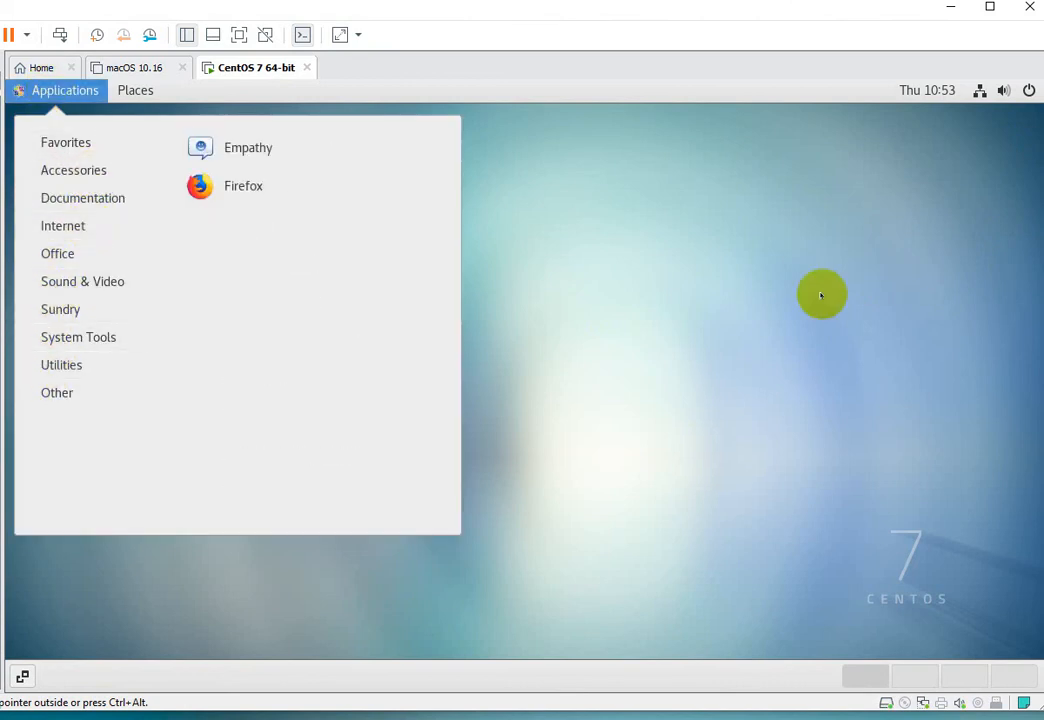
{"action": "left_click", "coordinate": [881, 276]}
- View Details in Settings (CentOS Linux 7, 3.7 GiB memory, 49.5 GB disk), then close Settings
{"action": "left_click", "coordinate": [979, 89]}
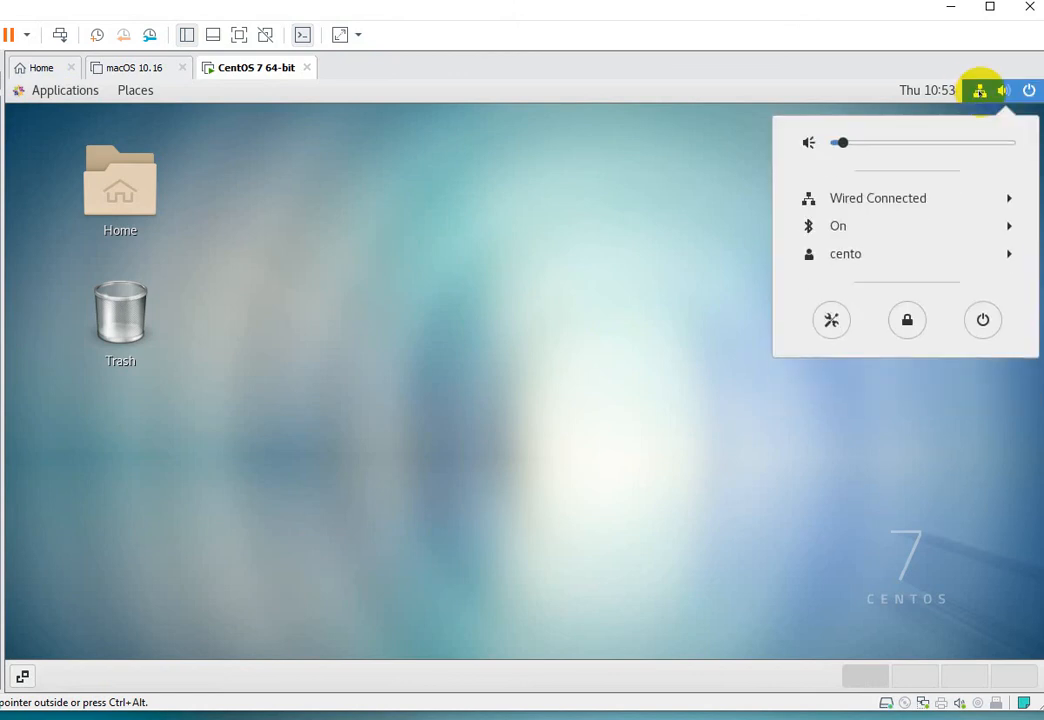
{"action": "left_click", "coordinate": [831, 321]}
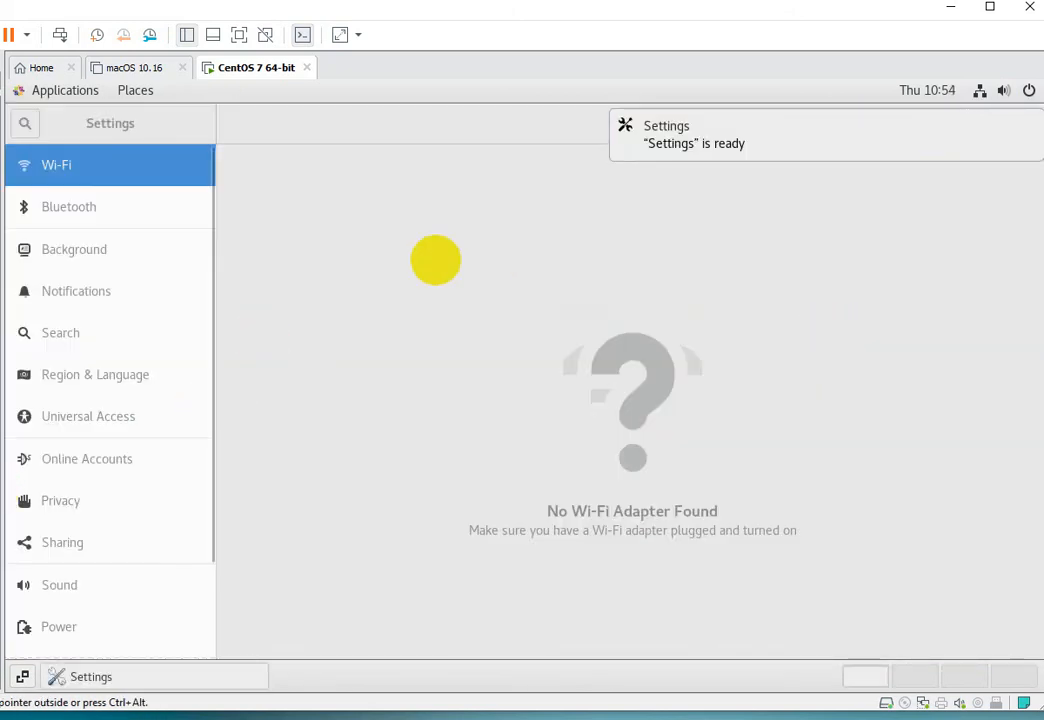
{"action": "scroll", "coordinate": [93, 485], "scroll_direction": "down", "scroll_amount": 3}
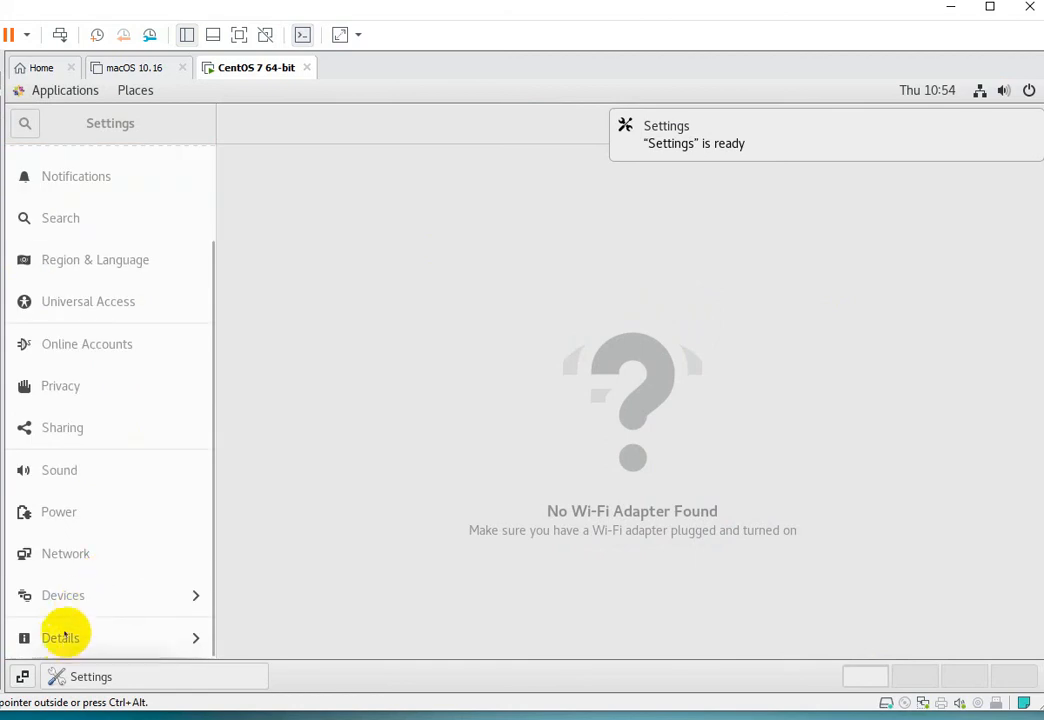
{"action": "left_click", "coordinate": [63, 638]}
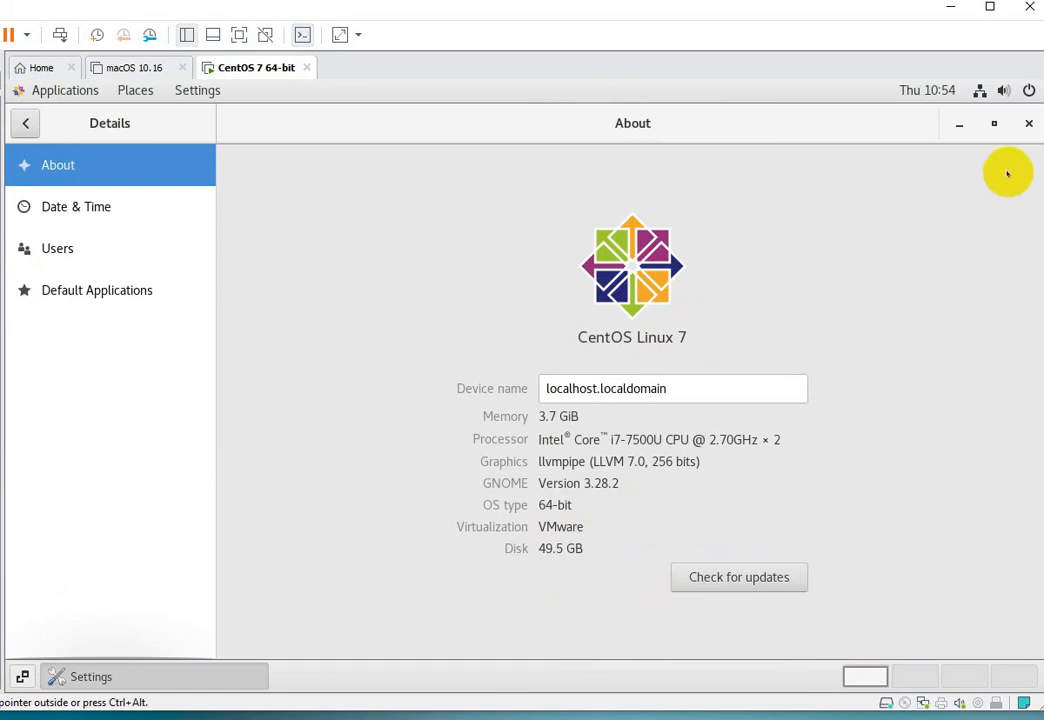
{"action": "left_click", "coordinate": [1028, 123]}
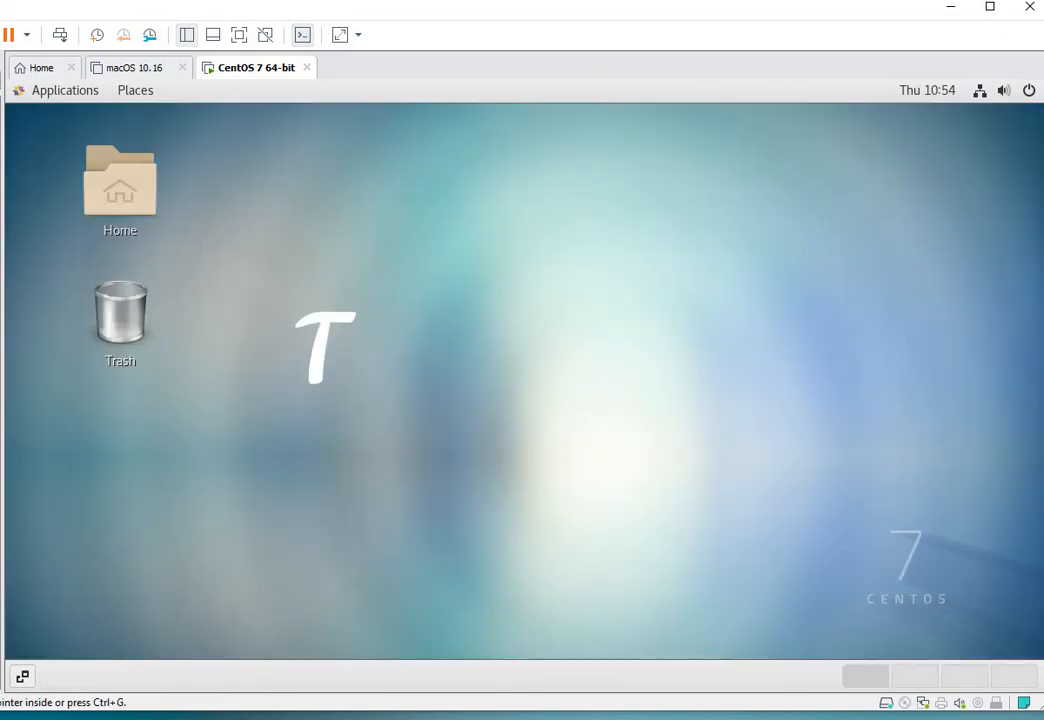